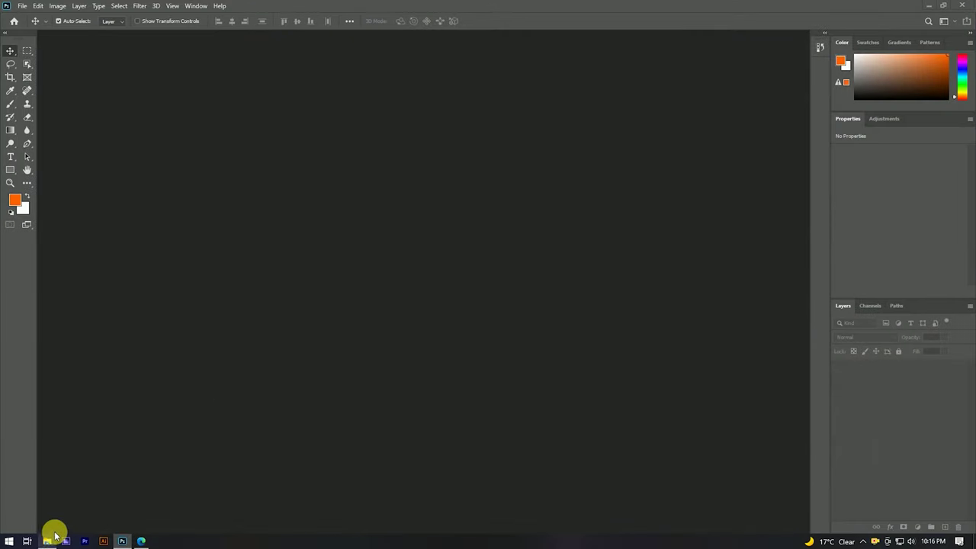
- Open 2.jpg from the Lamp_Light_effect_night_scean folder in Photoshop and select its Layer 0
{"action": "left_click", "coordinate": [50, 538]}
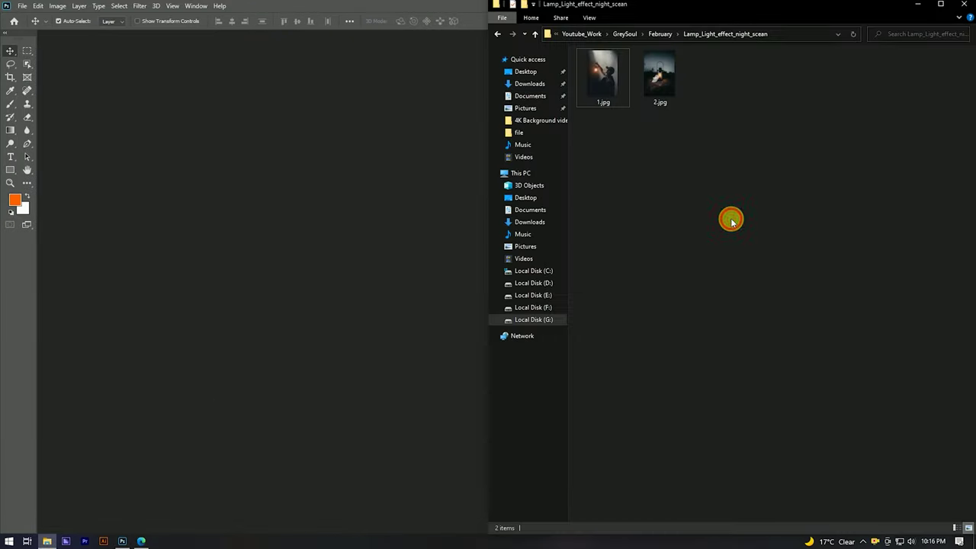
{"action": "left_click_drag", "start_coordinate": [660, 76], "coordinate": [368, 215]}
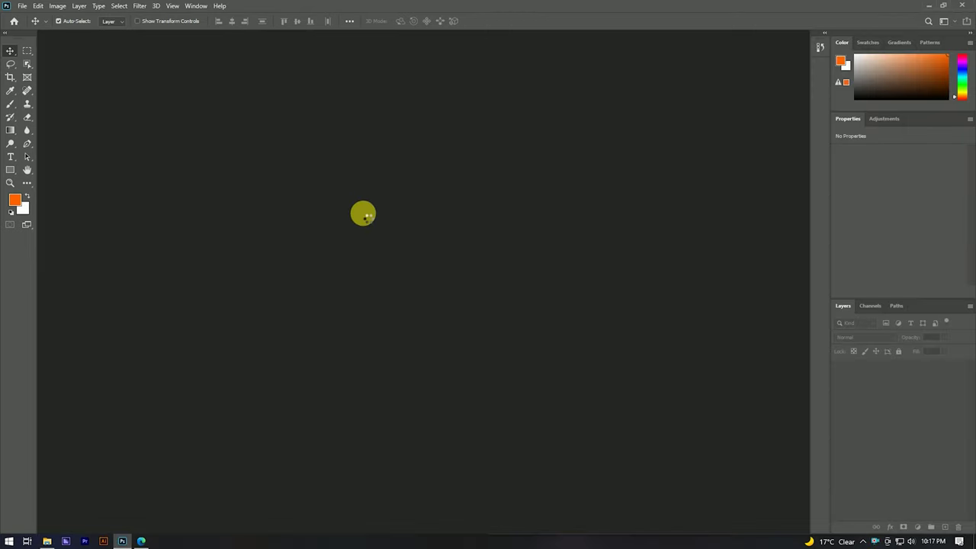
{"action": "left_click", "coordinate": [907, 397]}
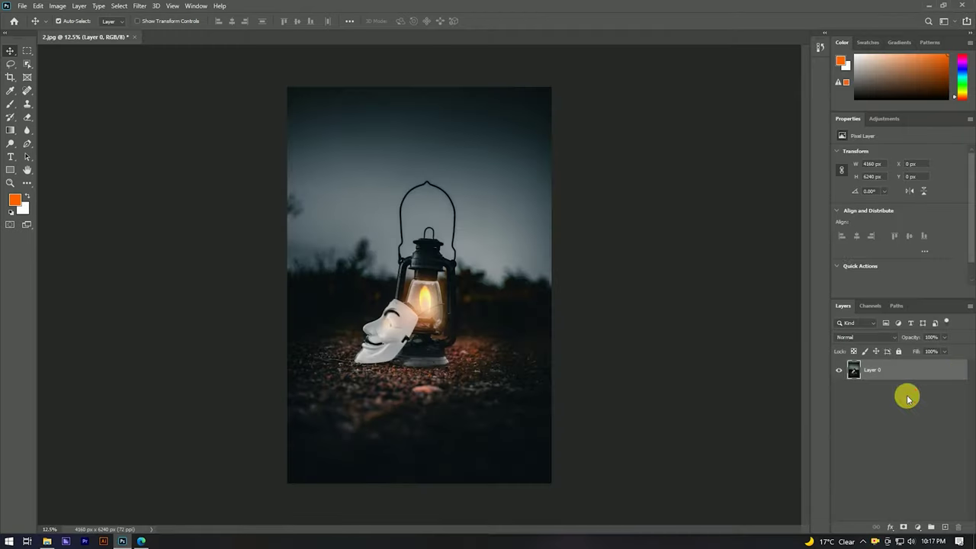
- Rename Layer 0 to 'Bg' and duplicate it into a 'Bg copy' layer above
{"action": "double_click", "coordinate": [873, 370]}
{"action": "type", "text": "Bg"}
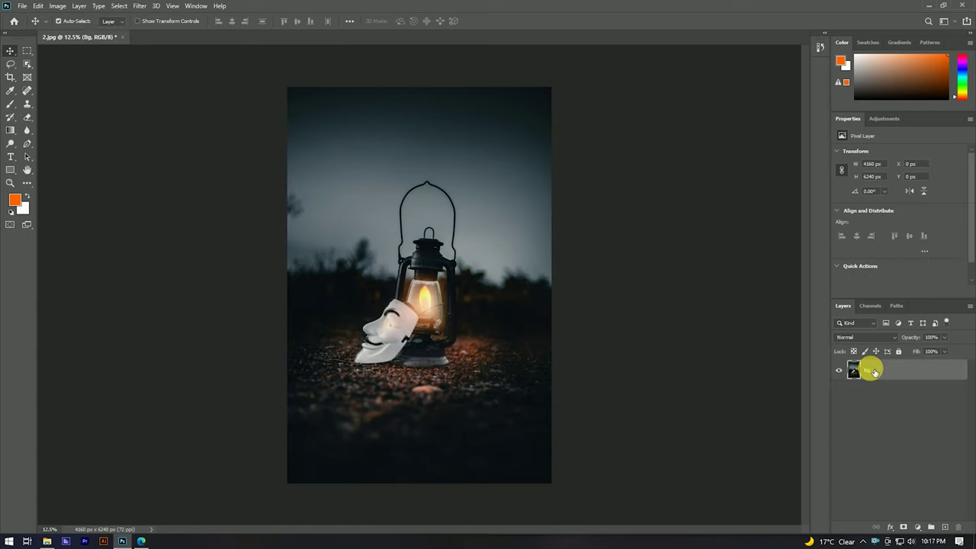
{"action": "left_click", "coordinate": [900, 450]}
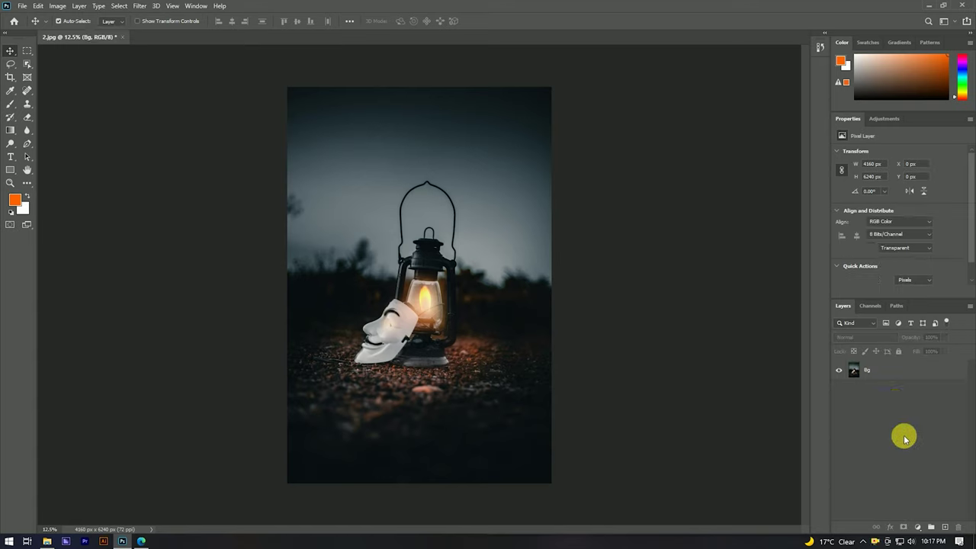
{"action": "left_click", "coordinate": [887, 377]}
{"action": "right_click", "coordinate": [888, 378]}
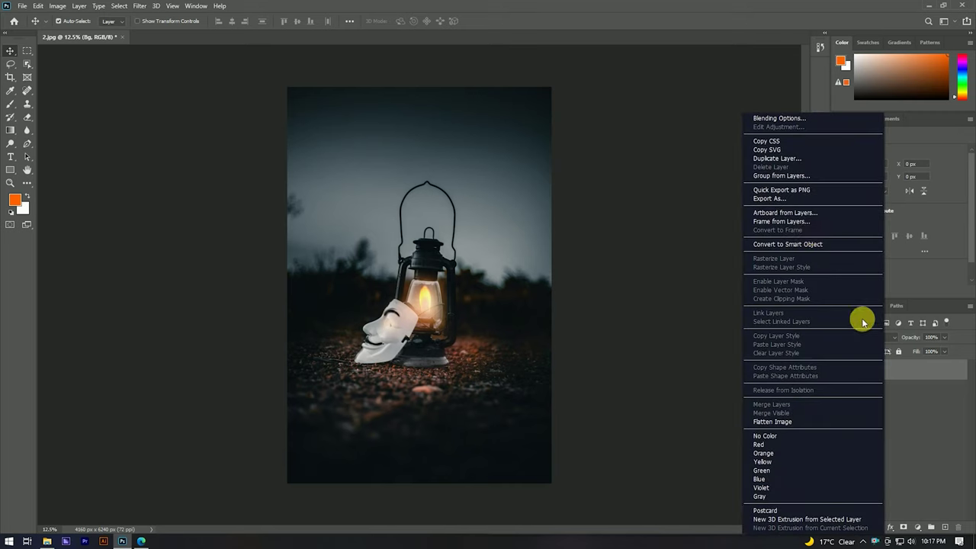
{"action": "left_click", "coordinate": [789, 159]}
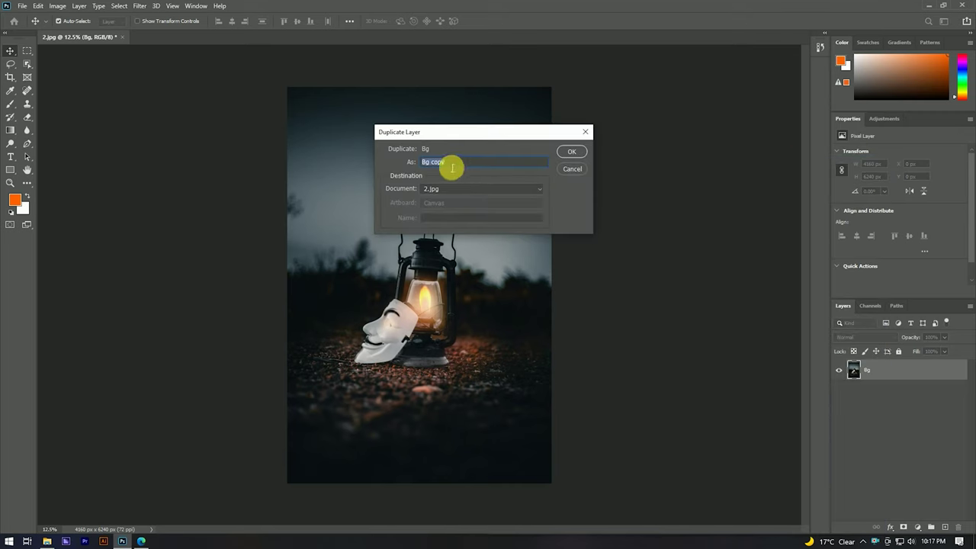
{"action": "left_click", "coordinate": [572, 151]}
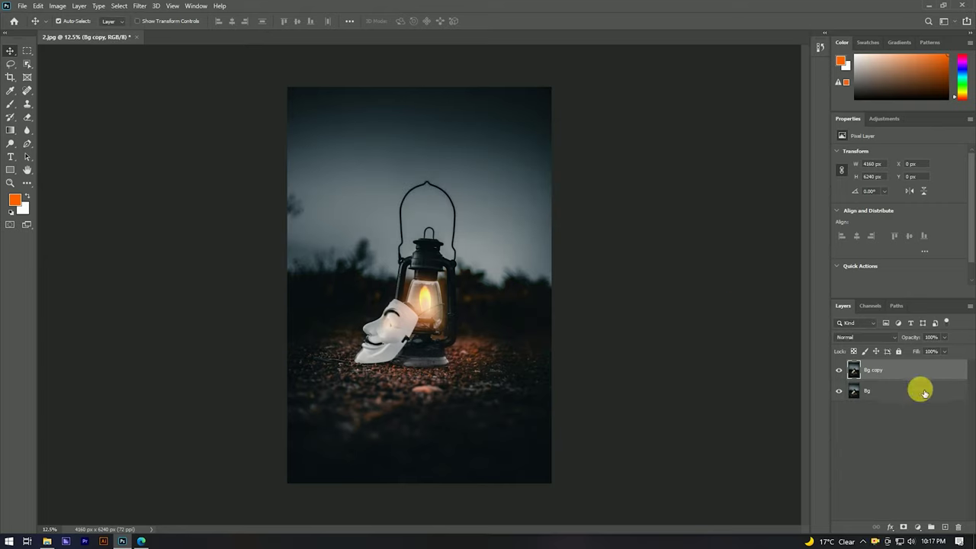
{"action": "left_click", "coordinate": [839, 370]}
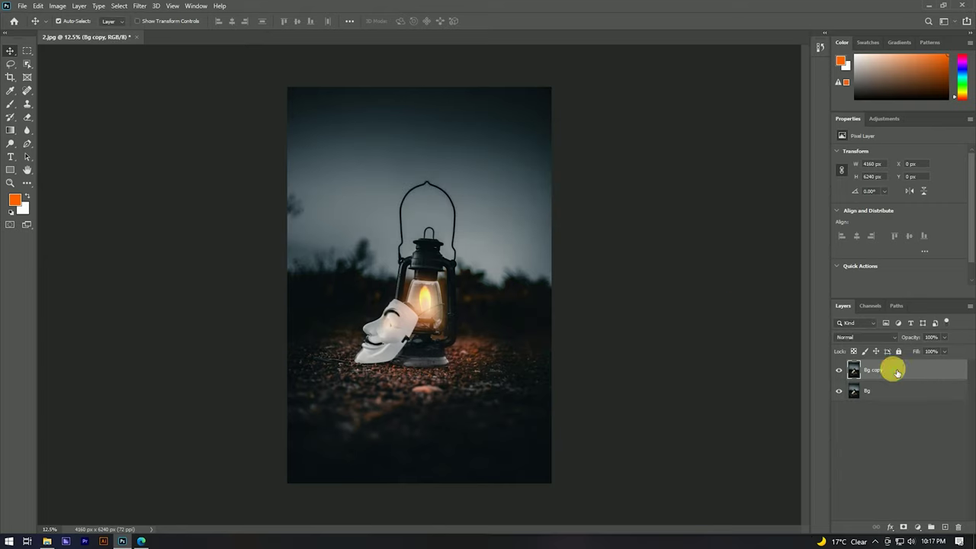
- Apply Lighting Effects with the Flashlight preset, positioning the light on the lantern's glass
{"action": "left_click", "coordinate": [140, 6]}
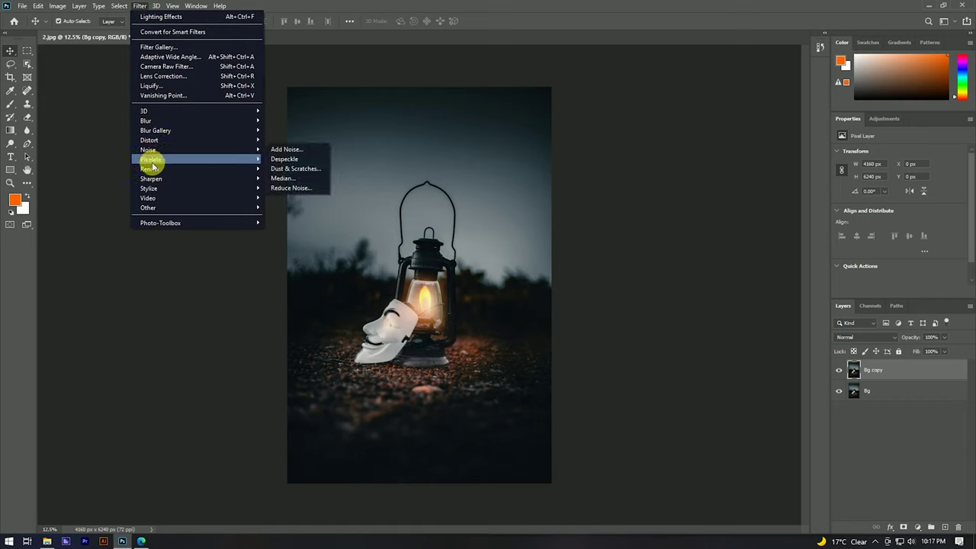
{"action": "mouse_move", "coordinate": [150, 169]}
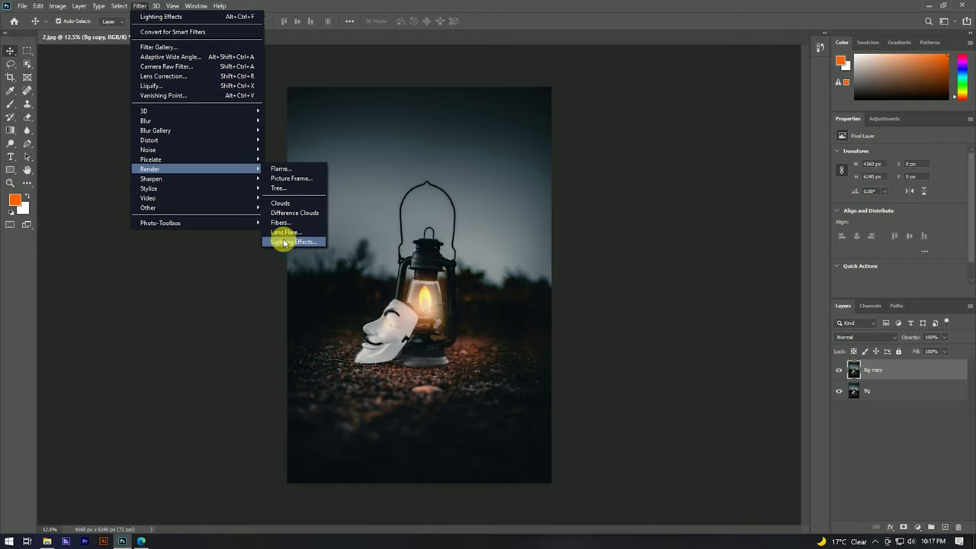
{"action": "left_click", "coordinate": [306, 241]}
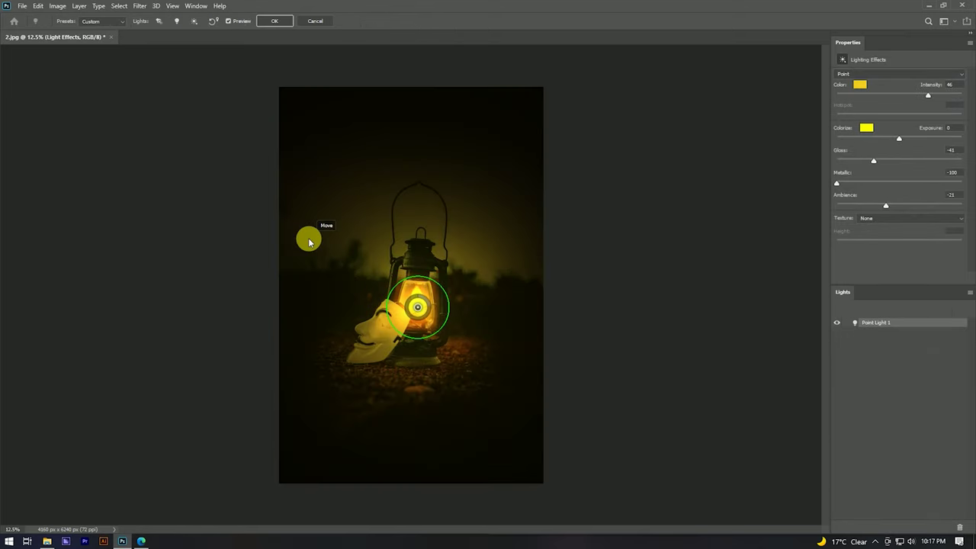
{"action": "left_click", "coordinate": [118, 21]}
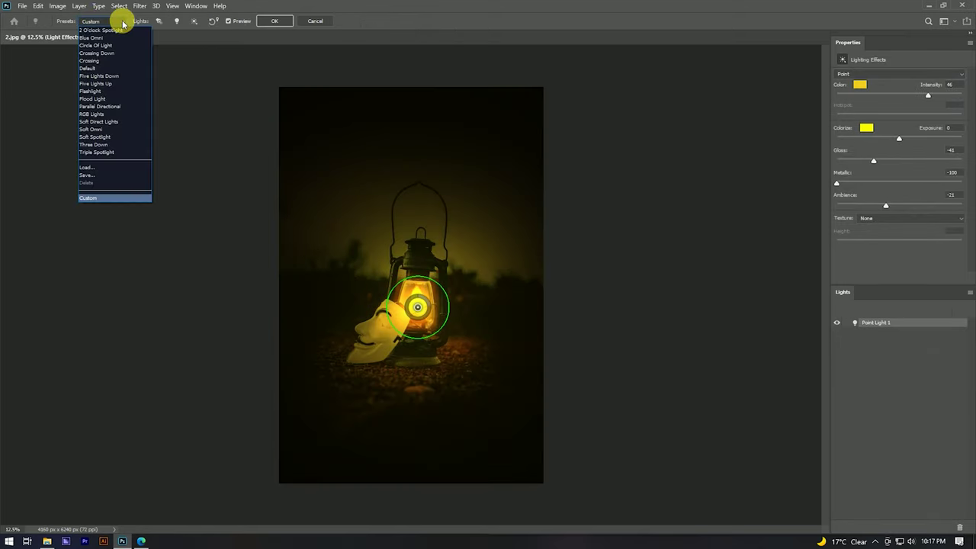
{"action": "left_click", "coordinate": [112, 91]}
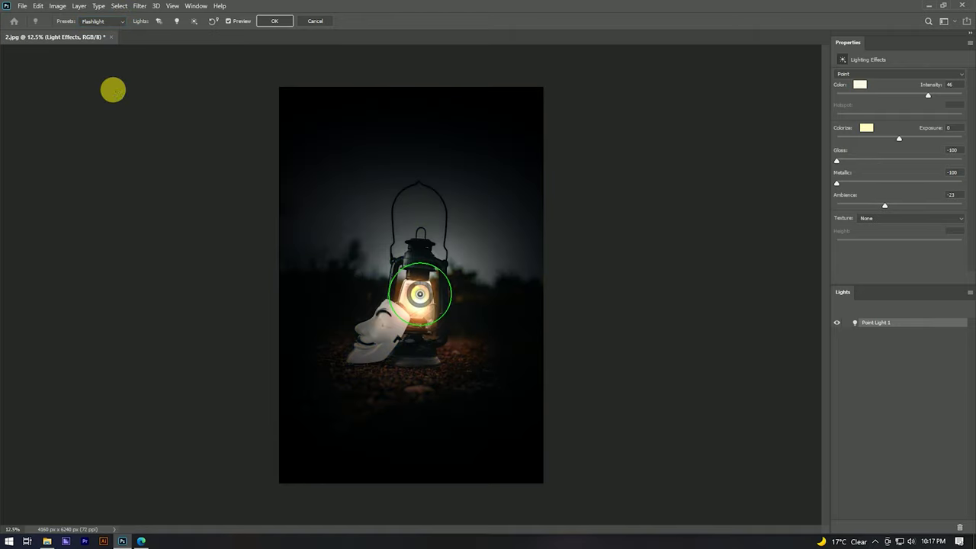
{"action": "left_click_drag", "start_coordinate": [420, 298], "coordinate": [416, 309]}
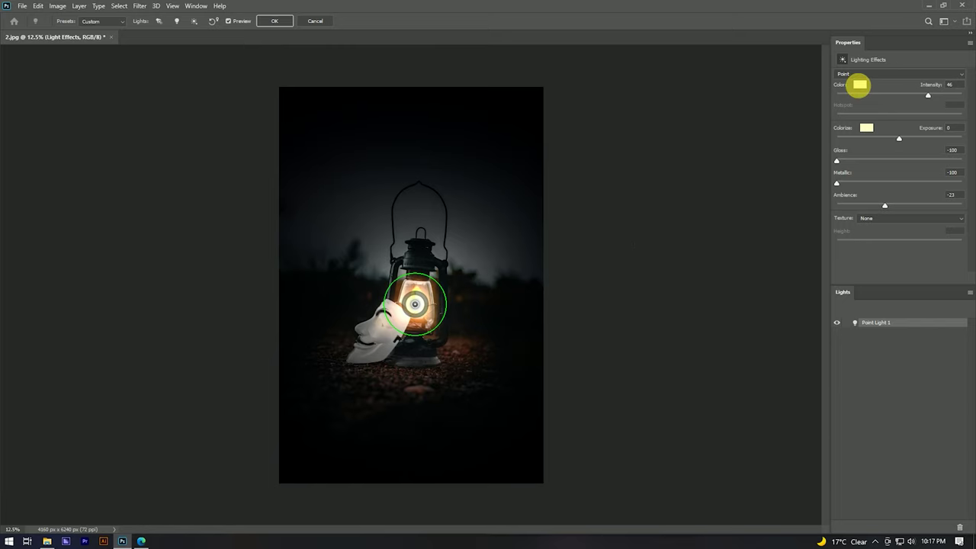
- Set the Lighting Effects light colour to a saturated warm amber
{"action": "left_click", "coordinate": [859, 84]}
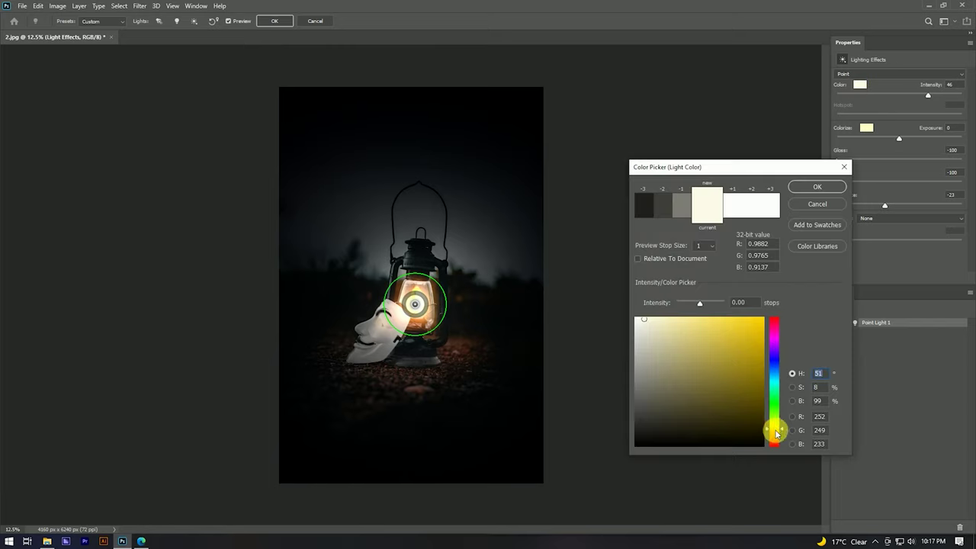
{"action": "left_click_drag", "start_coordinate": [774, 433], "coordinate": [774, 433]}
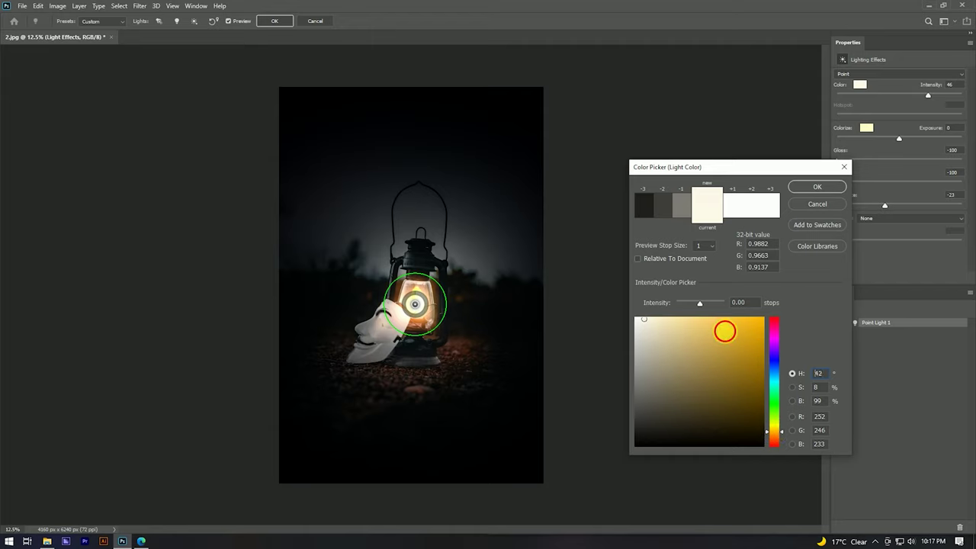
{"action": "left_click_drag", "start_coordinate": [725, 330], "coordinate": [728, 333]}
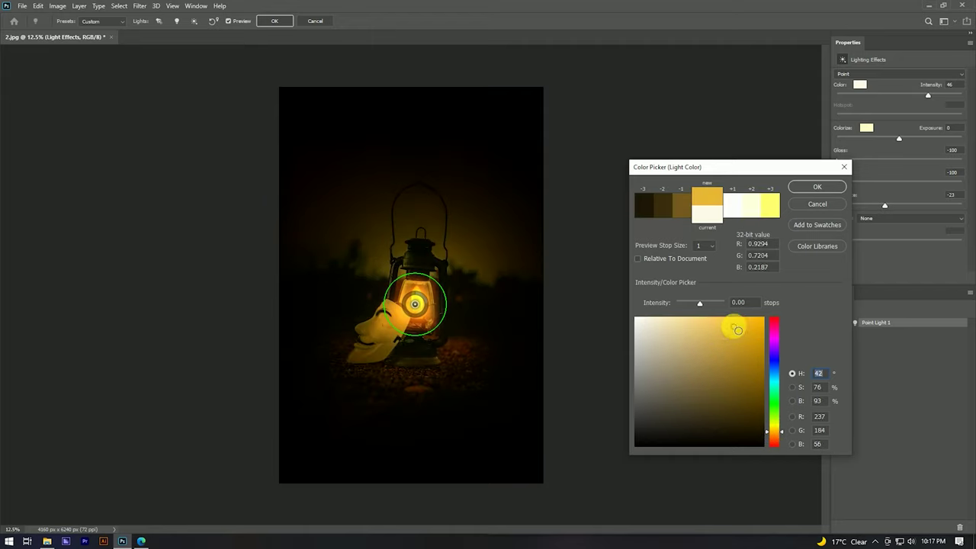
{"action": "left_click_drag", "start_coordinate": [729, 325], "coordinate": [732, 328]}
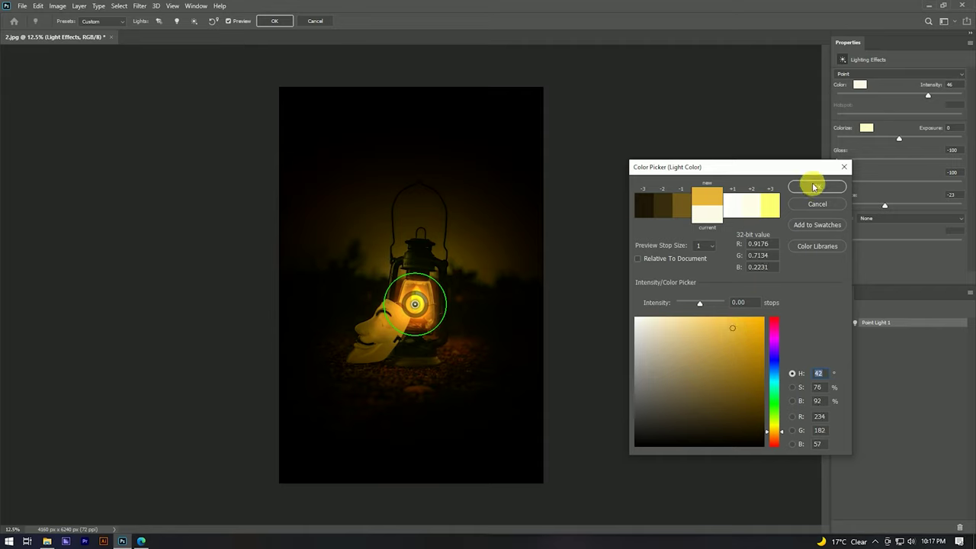
{"action": "left_click", "coordinate": [814, 187]}
- Set the Colorize ambient tint to a muted pale olive
{"action": "left_click", "coordinate": [866, 129]}
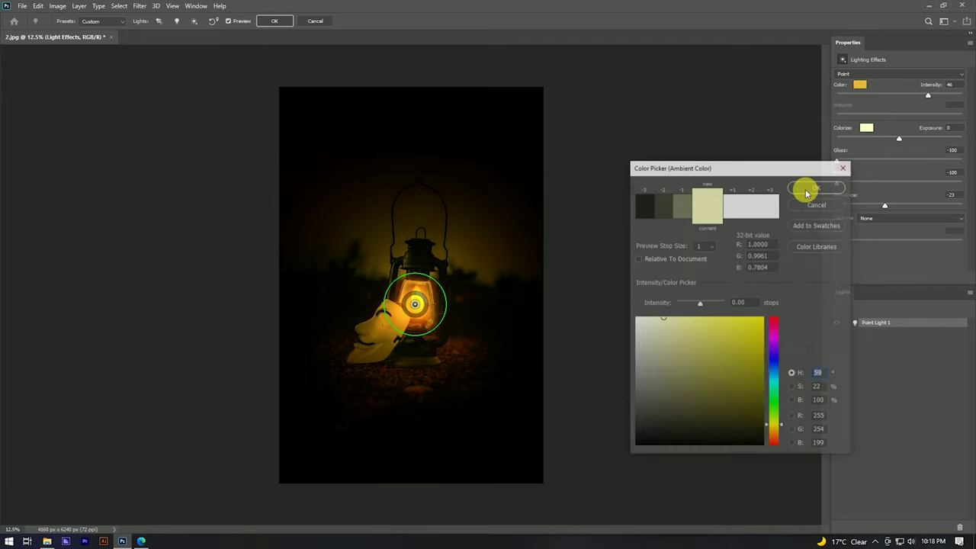
{"action": "left_click_drag", "start_coordinate": [662, 320], "coordinate": [634, 320]}
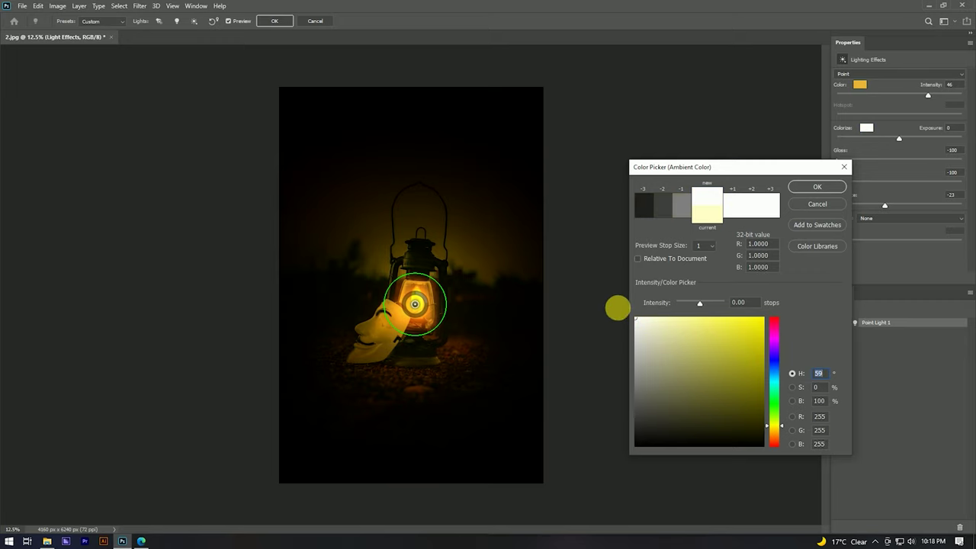
{"action": "left_click_drag", "start_coordinate": [699, 304], "coordinate": [696, 303]}
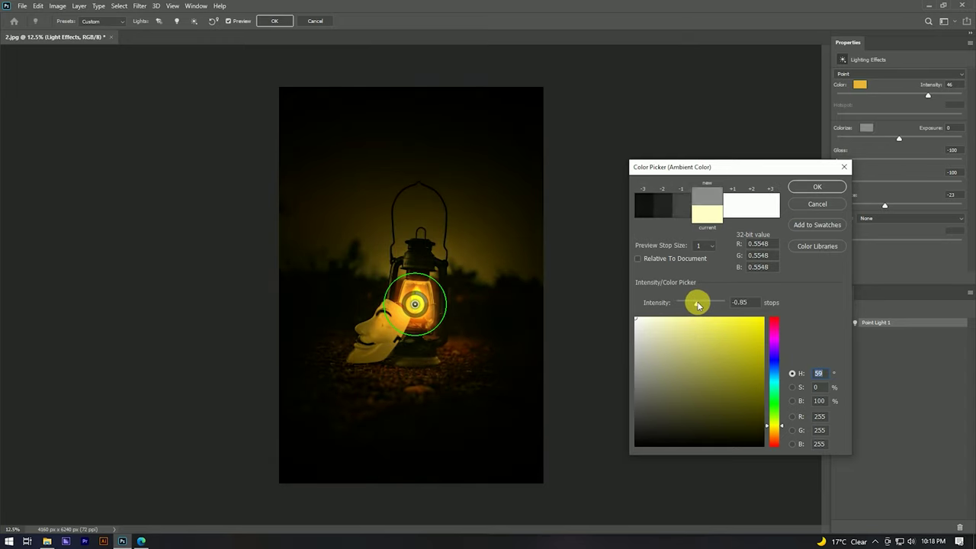
{"action": "left_click", "coordinate": [654, 327]}
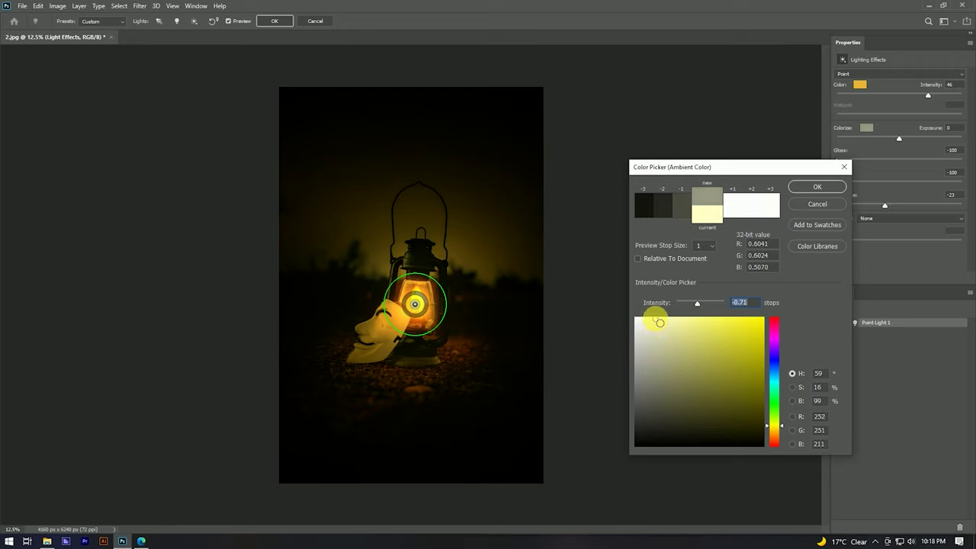
{"action": "left_click", "coordinate": [815, 186]}
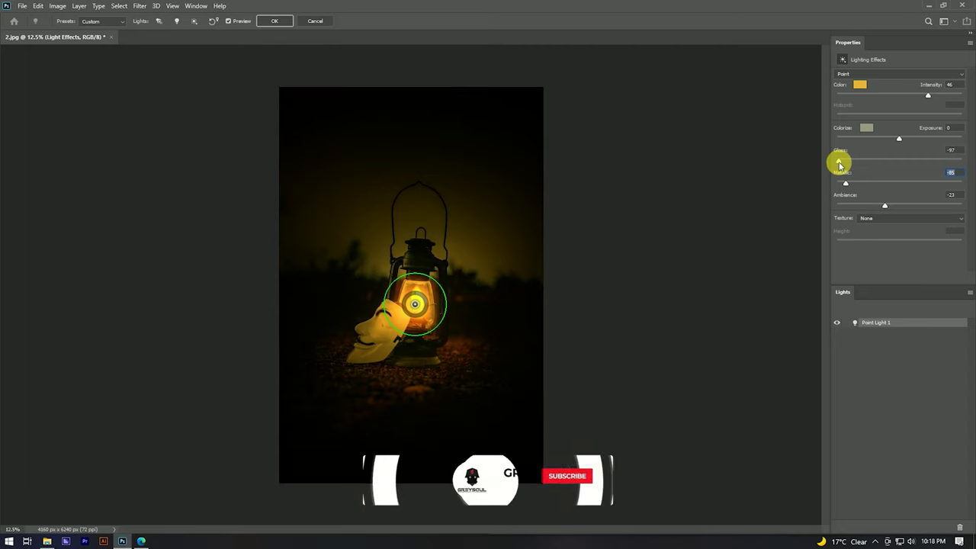
- Raise Gloss to -66, Intensity to about 50 and Ambience to -4, then apply the lighting
{"action": "left_click_drag", "start_coordinate": [838, 166], "coordinate": [856, 160]}
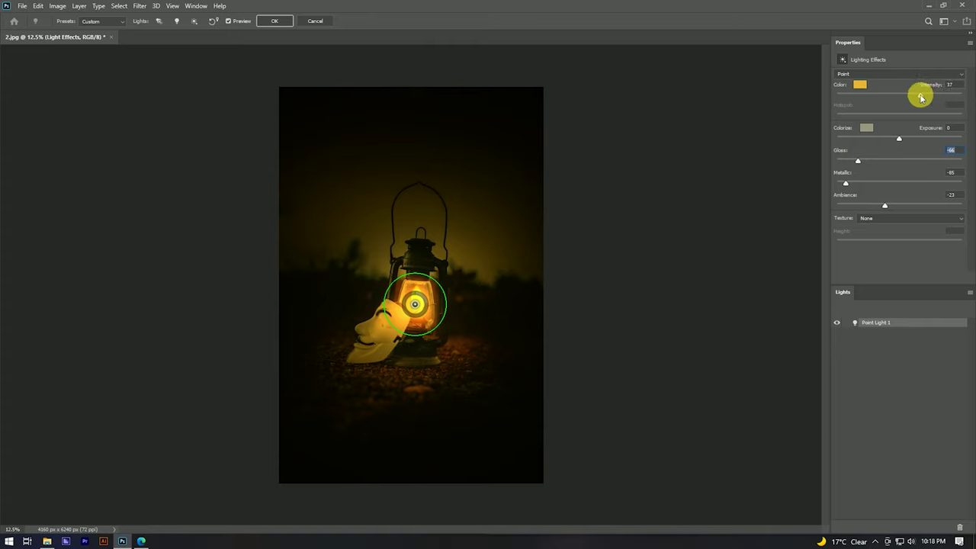
{"action": "left_click_drag", "start_coordinate": [906, 97], "coordinate": [940, 97]}
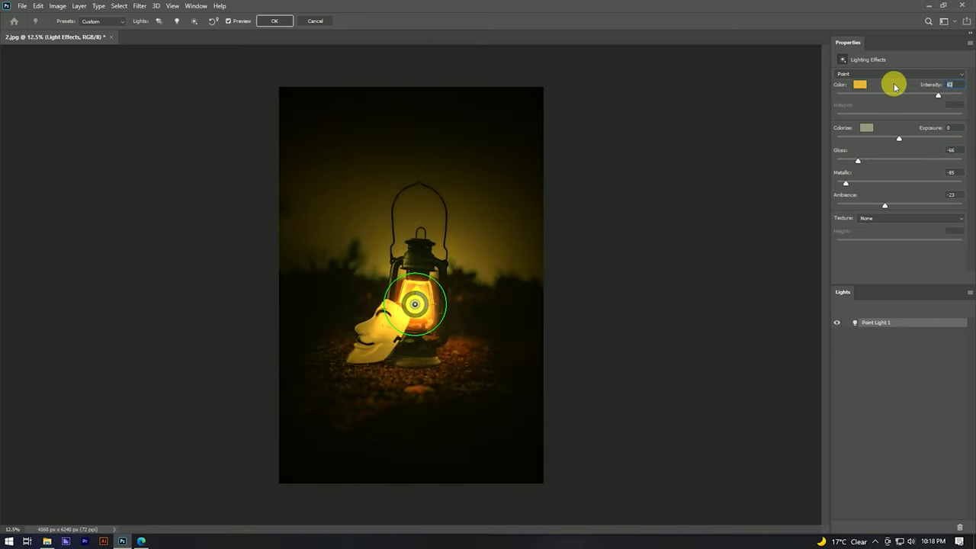
{"action": "type", "text": "50"}
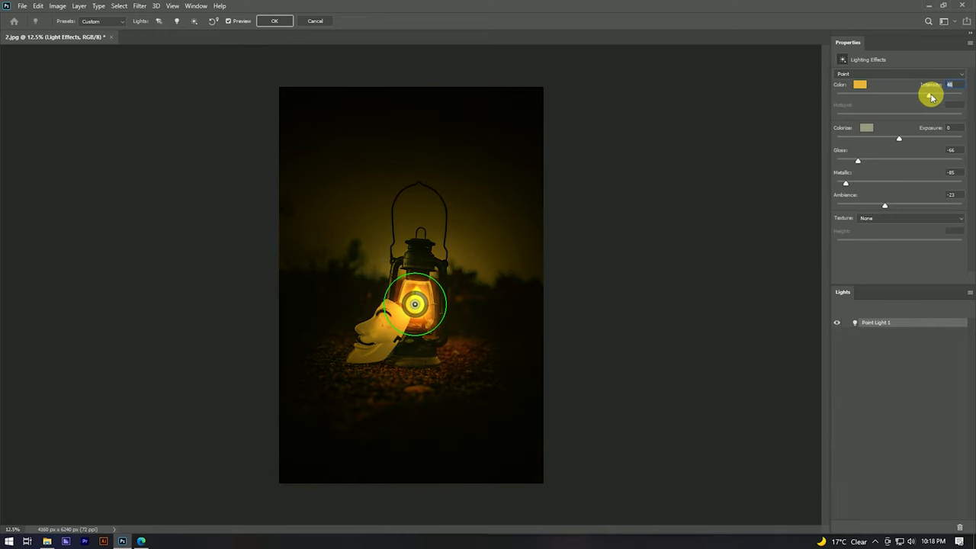
{"action": "left_click", "coordinate": [898, 207]}
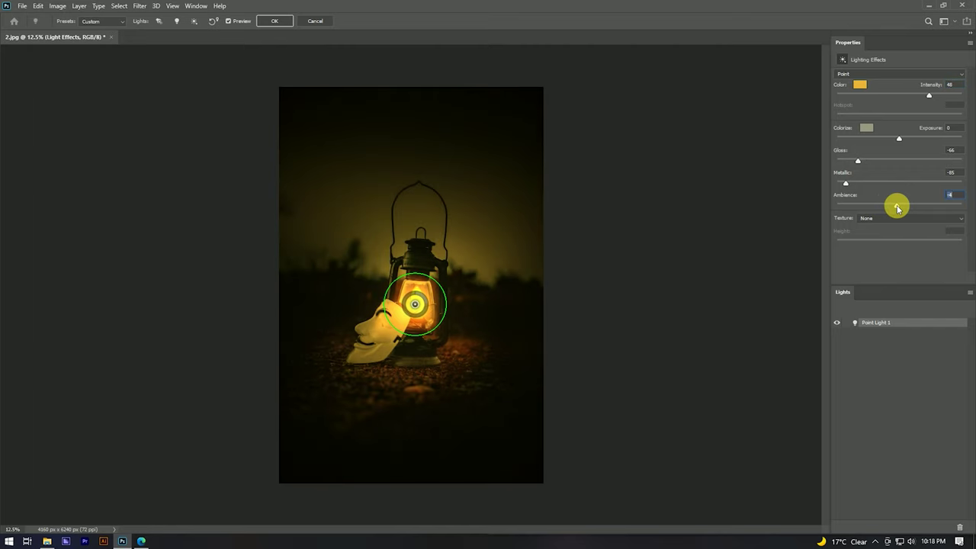
{"action": "left_click", "coordinate": [272, 21]}
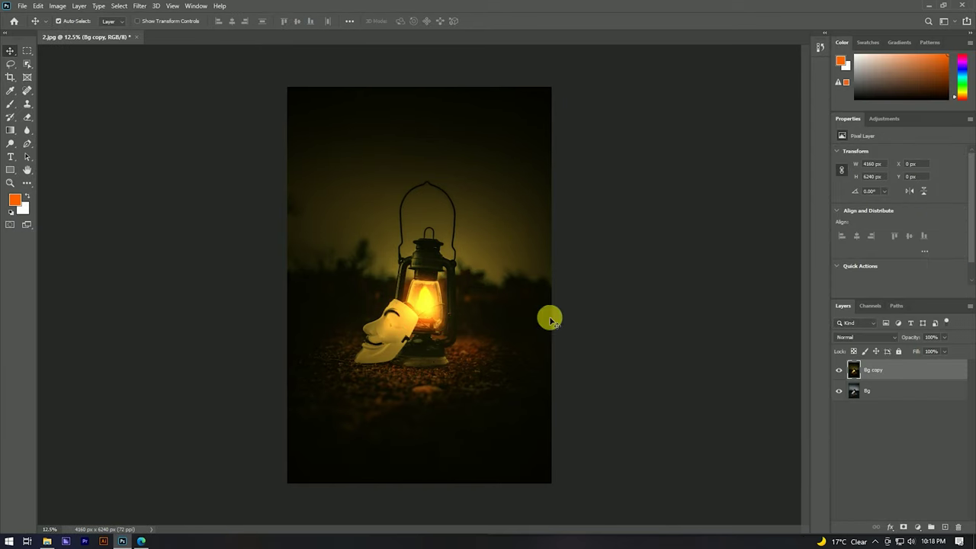
- Add a new empty layer above Bg copy and pick yellow #f2b32c for the Brush tool
{"action": "scroll", "coordinate": [457, 290], "scroll_direction": "down", "scroll_amount": 1}
{"action": "scroll", "coordinate": [399, 266], "scroll_direction": "up", "scroll_amount": 2}
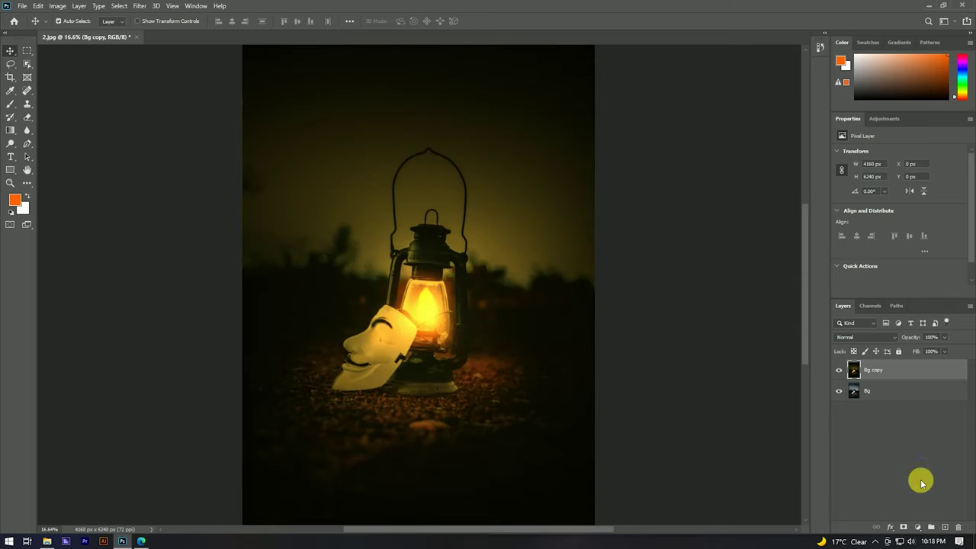
{"action": "left_click", "coordinate": [946, 528]}
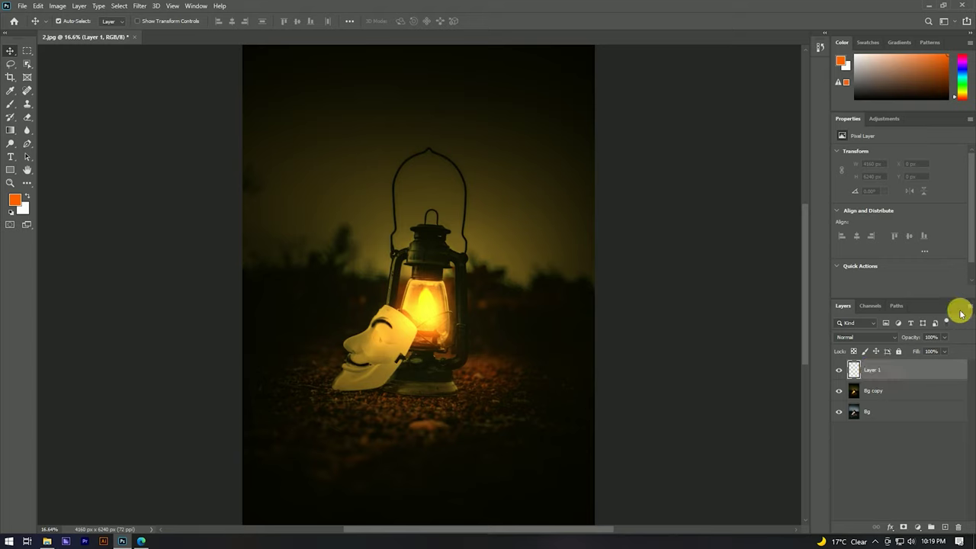
{"action": "left_click", "coordinate": [10, 108]}
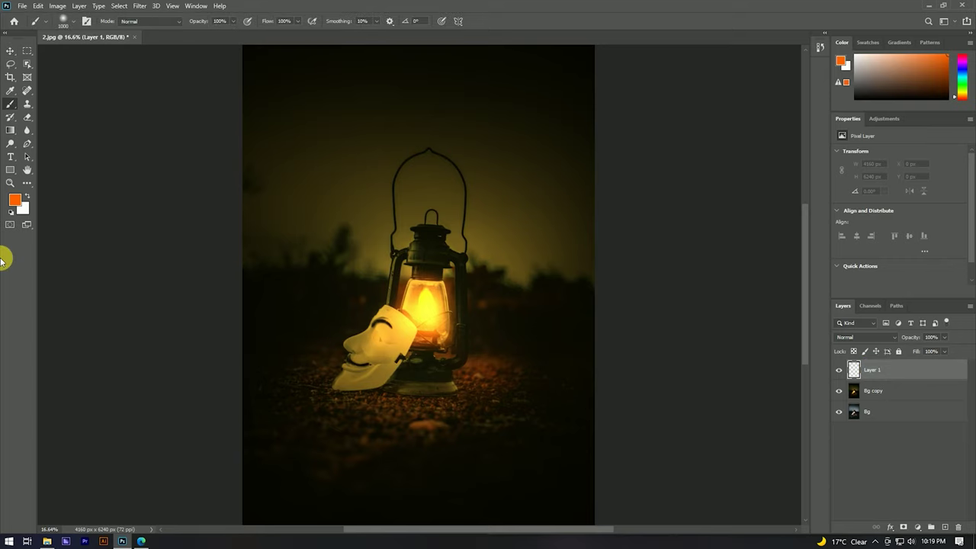
{"action": "left_click", "coordinate": [15, 202]}
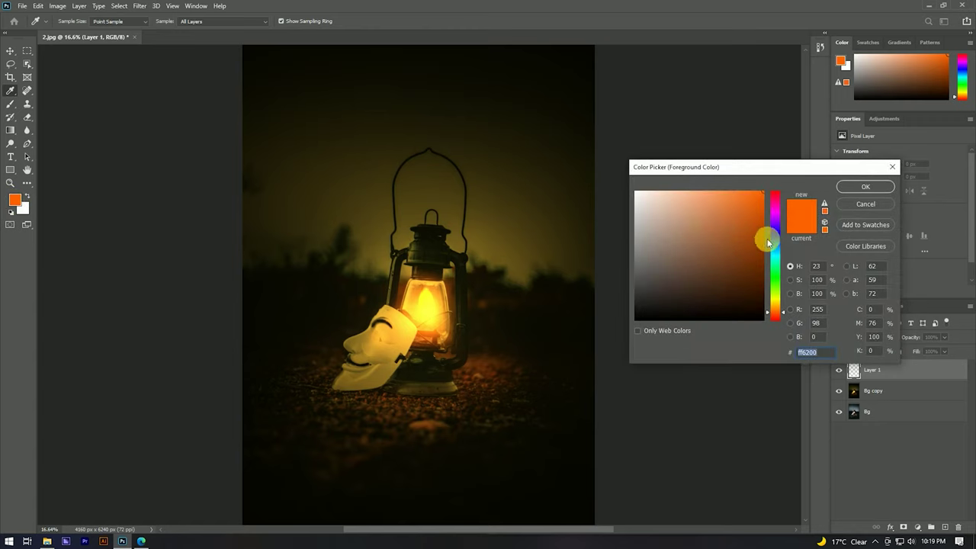
{"action": "left_click", "coordinate": [776, 307]}
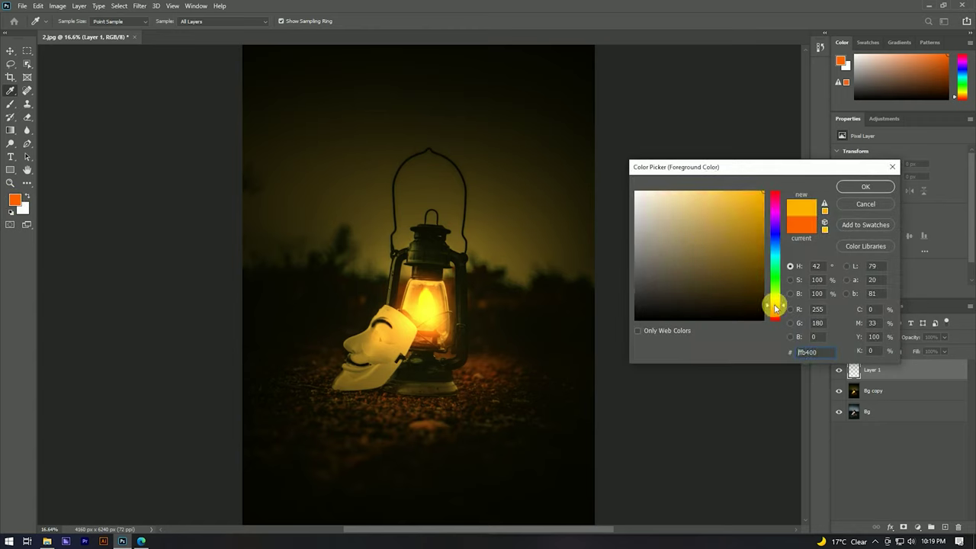
{"action": "left_click_drag", "start_coordinate": [721, 199], "coordinate": [740, 198]}
{"action": "left_click", "coordinate": [777, 305]}
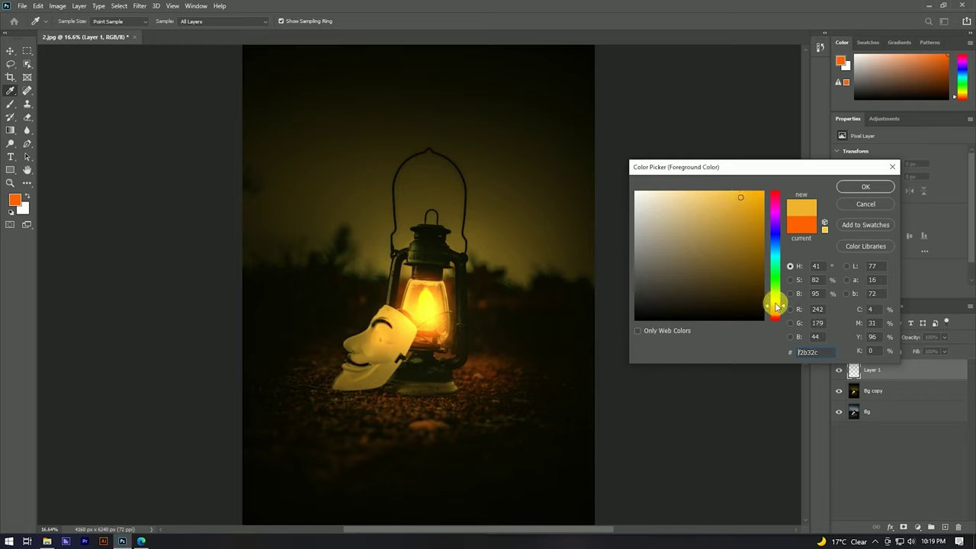
{"action": "left_click", "coordinate": [865, 186]}
{"action": "key", "text": "b"}
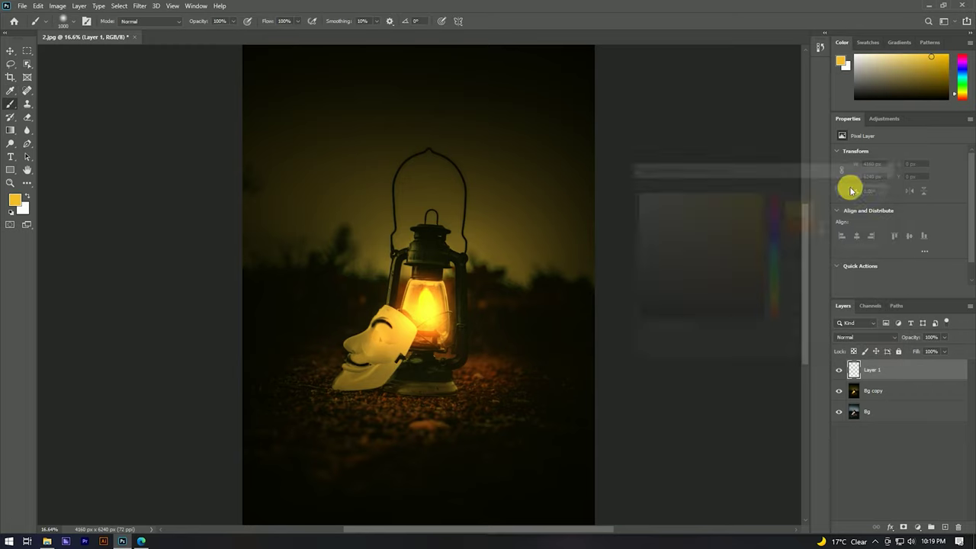
- Keep the brush fully soft and paint a yellow glow over the lantern glass
{"action": "left_click", "coordinate": [65, 20]}
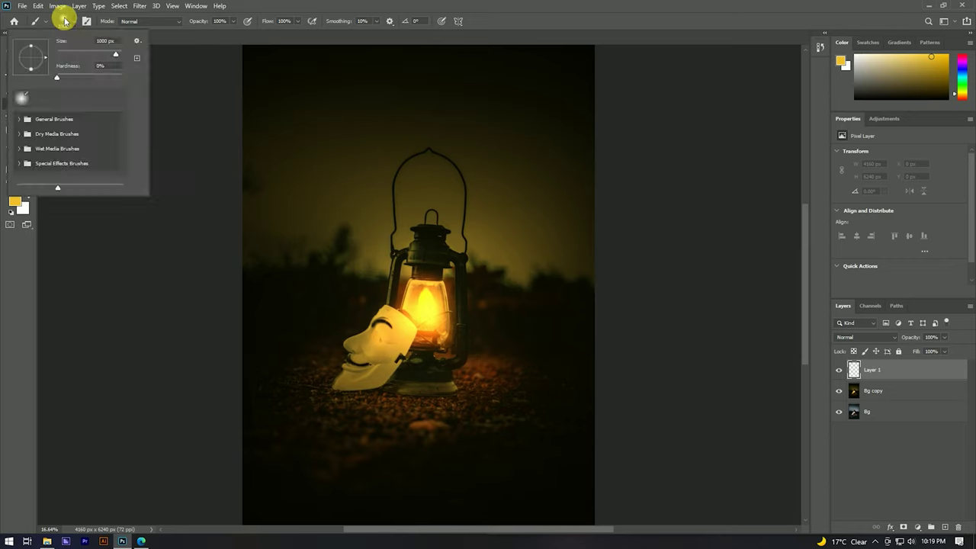
{"action": "mouse_move", "coordinate": [57, 79]}
{"action": "left_mouse_down"}
{"action": "mouse_move", "coordinate": [114, 65]}
{"action": "mouse_move", "coordinate": [65, 66]}
{"action": "mouse_move", "coordinate": [109, 65]}
{"action": "left_mouse_up"}
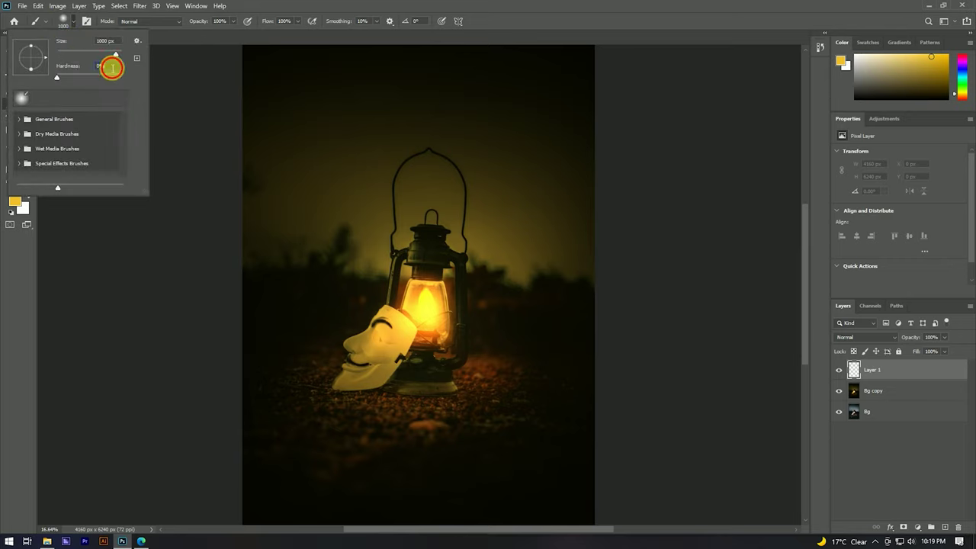
{"action": "left_click", "coordinate": [65, 21]}
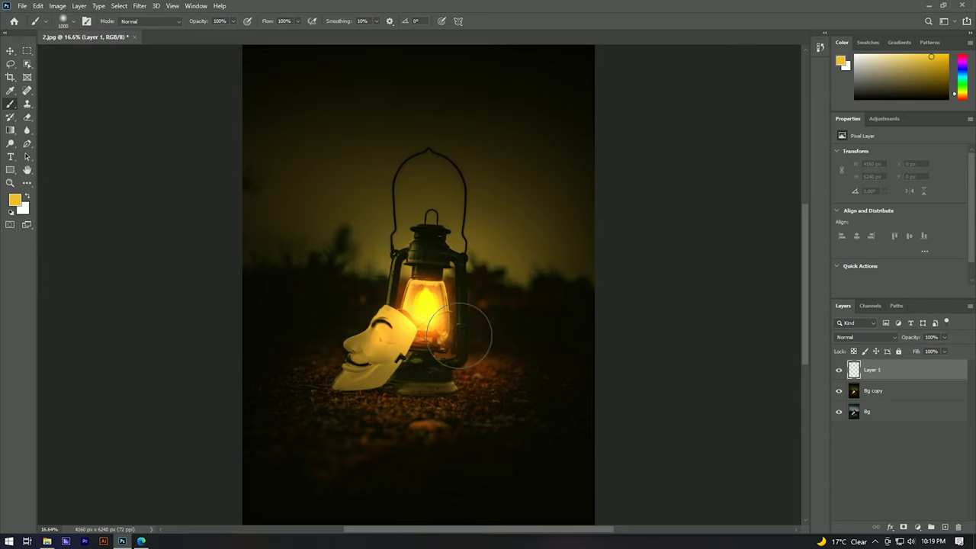
{"action": "left_click", "coordinate": [435, 311]}
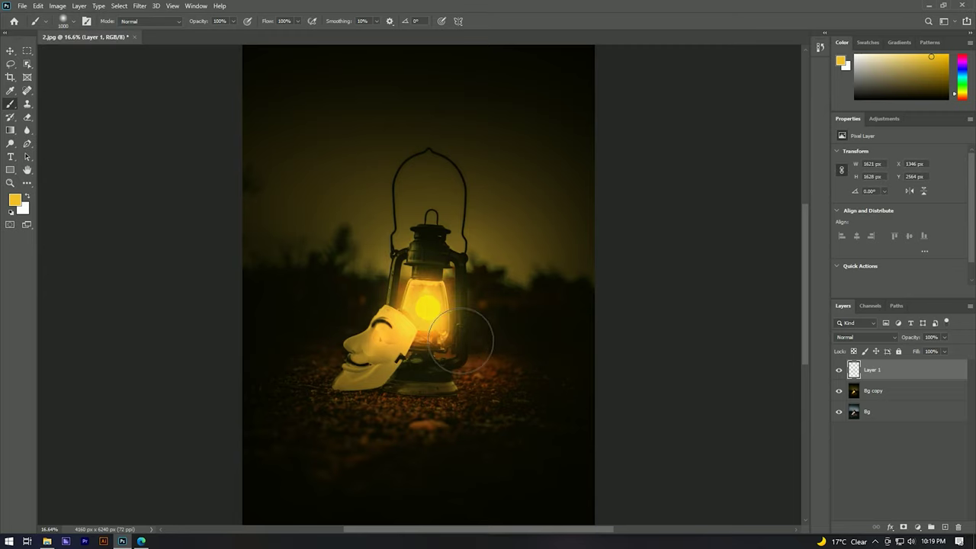
- Change the paint colour to #eea71d and enlarge the soft brush to about 369 px
{"action": "left_click", "coordinate": [15, 201]}
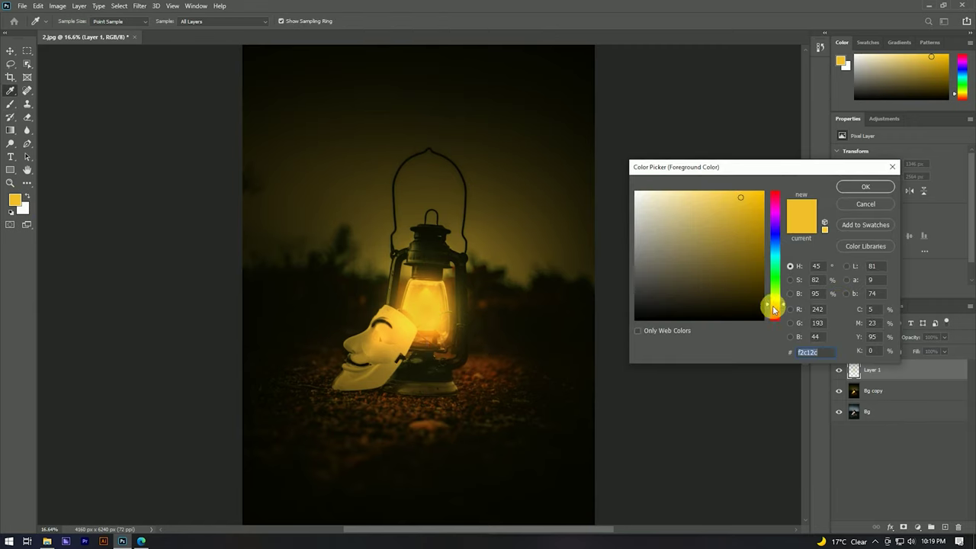
{"action": "left_click_drag", "start_coordinate": [773, 309], "coordinate": [774, 312]}
{"action": "left_click", "coordinate": [748, 199]}
{"action": "left_click", "coordinate": [864, 186]}
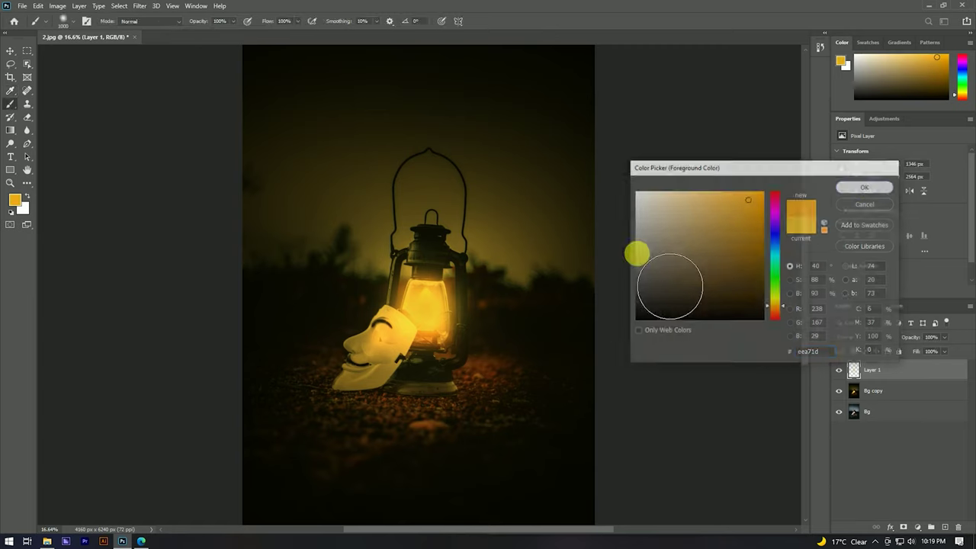
{"action": "left_click", "coordinate": [63, 21]}
{"action": "left_click_drag", "start_coordinate": [109, 50], "coordinate": [83, 53]}
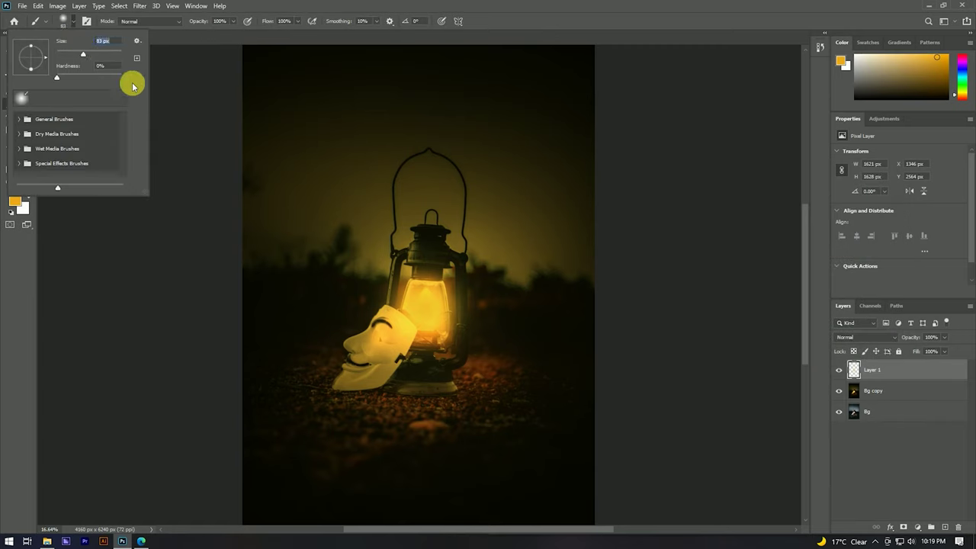
{"action": "left_click_drag", "start_coordinate": [83, 54], "coordinate": [96, 55]}
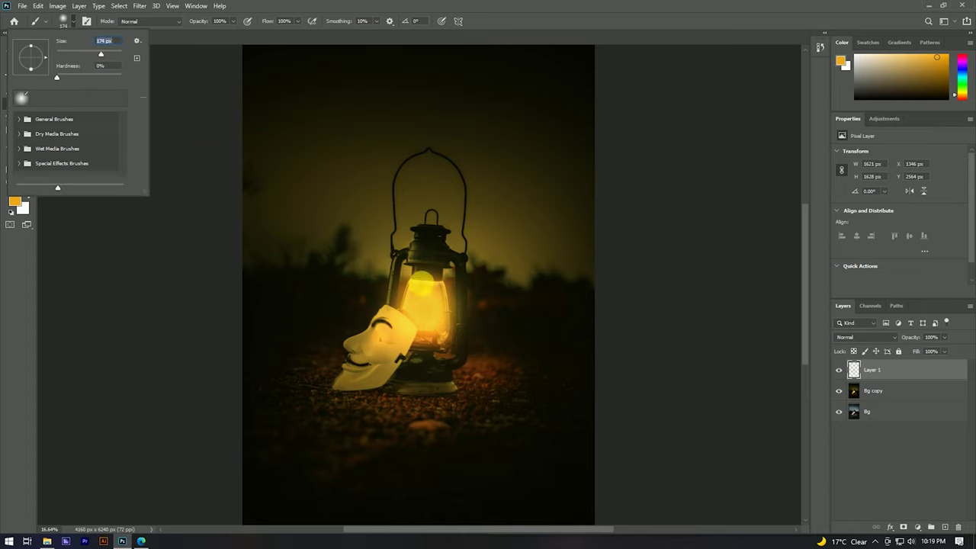
{"action": "left_click", "coordinate": [102, 58]}
{"action": "left_click_drag", "start_coordinate": [110, 59], "coordinate": [114, 58]}
{"action": "left_click", "coordinate": [433, 319]}
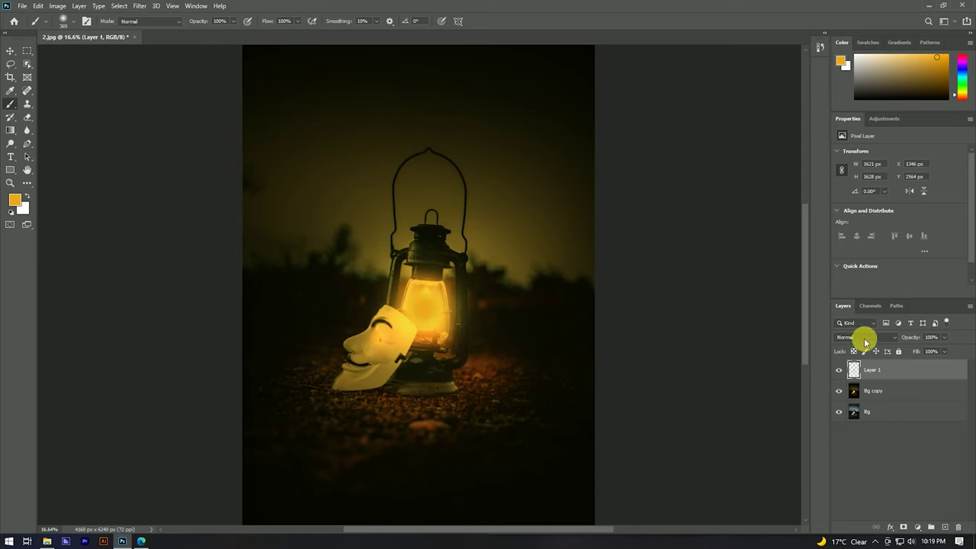
- Blend Layer 1 as Soft Light, then convert it and Bg copy into one smart object
{"action": "left_click", "coordinate": [864, 337]}
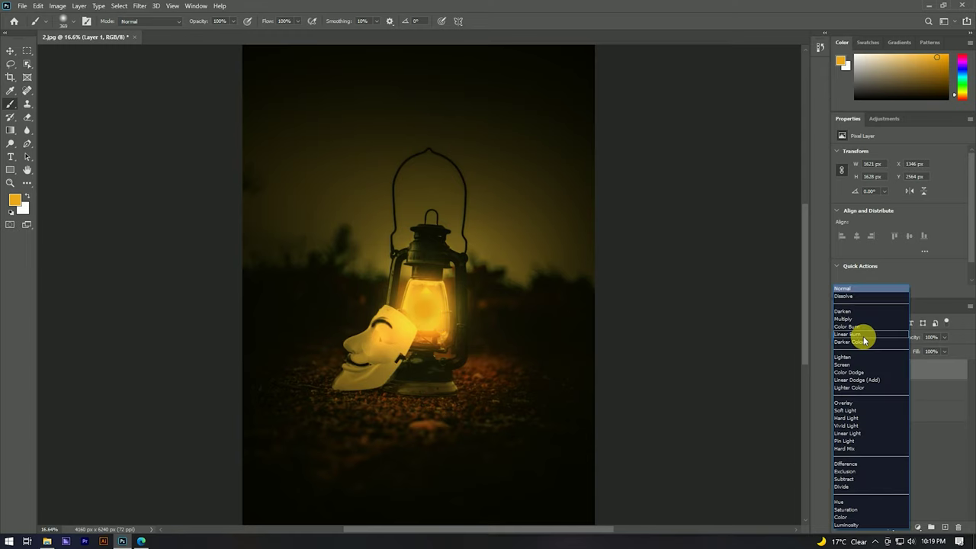
{"action": "left_click", "coordinate": [852, 411]}
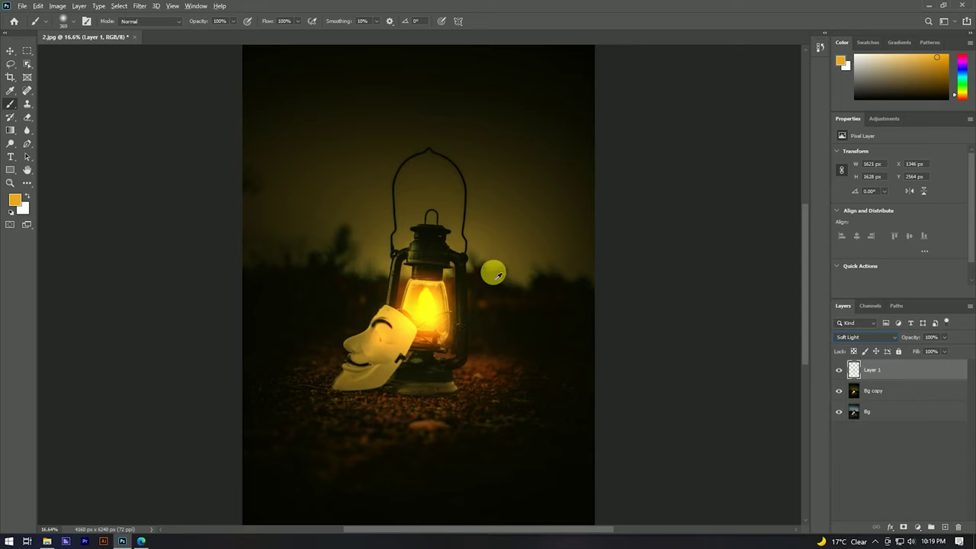
{"action": "left_click", "coordinate": [10, 50]}
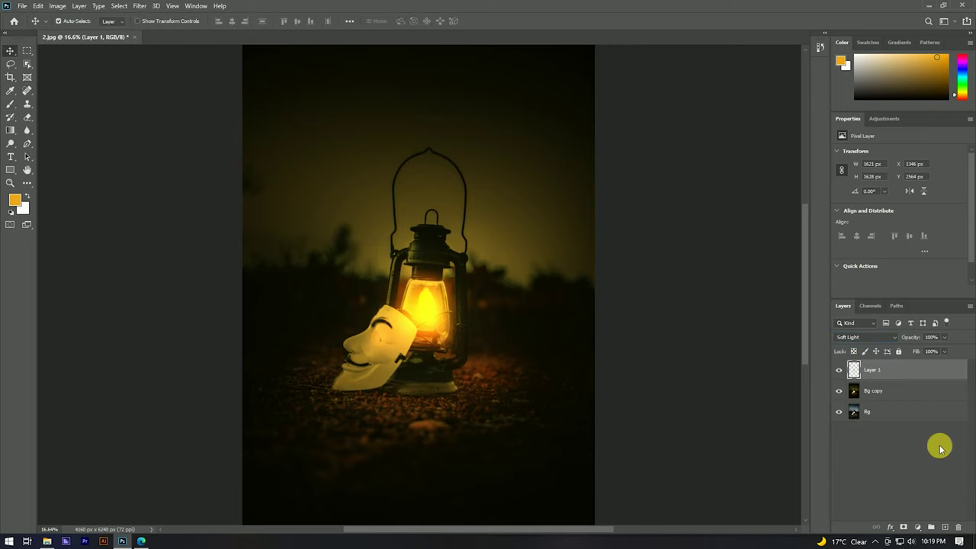
{"action": "left_click", "coordinate": [937, 447]}
{"action": "left_click", "coordinate": [884, 390]}
{"action": "left_click", "coordinate": [886, 371], "text": "shift"}
{"action": "right_click", "coordinate": [886, 371]}
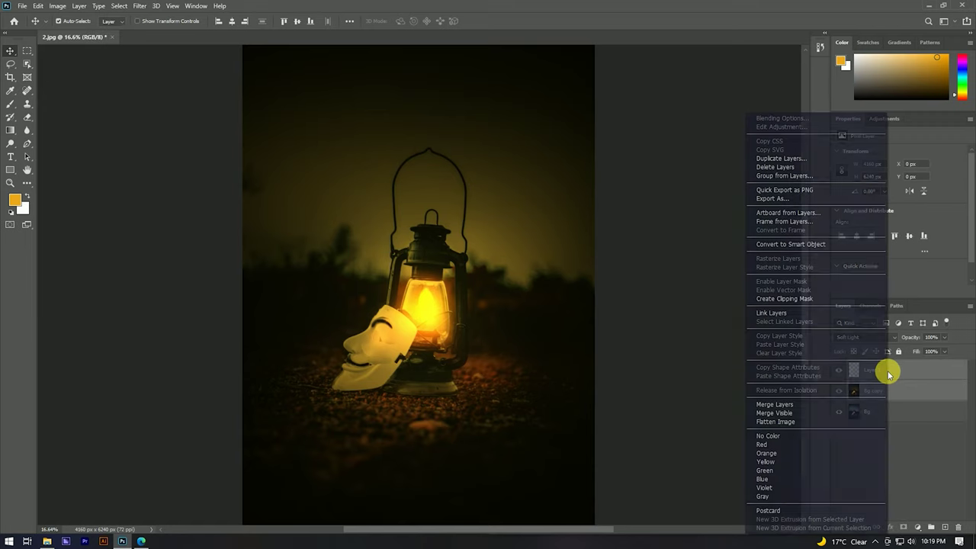
{"action": "left_click", "coordinate": [801, 245]}
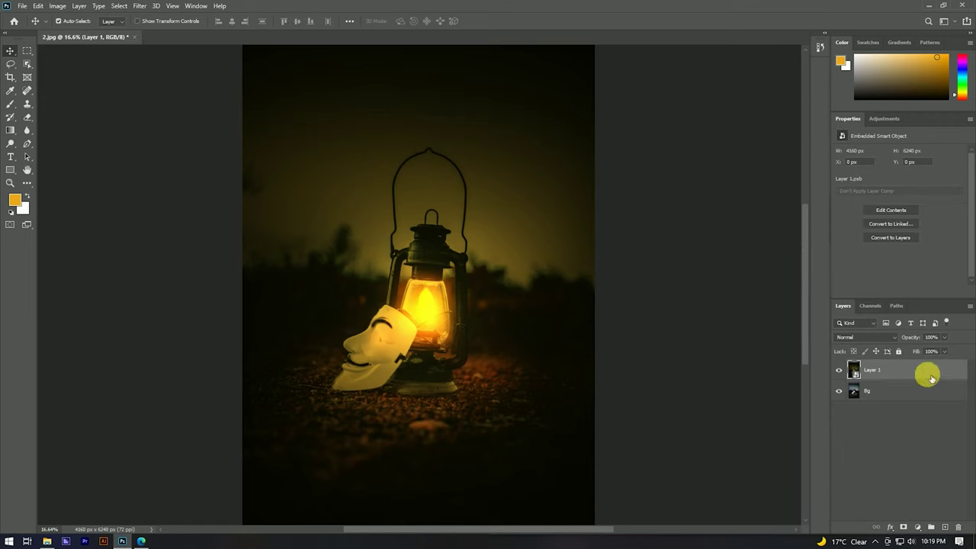
{"action": "key", "text": "ctrl+minus"}
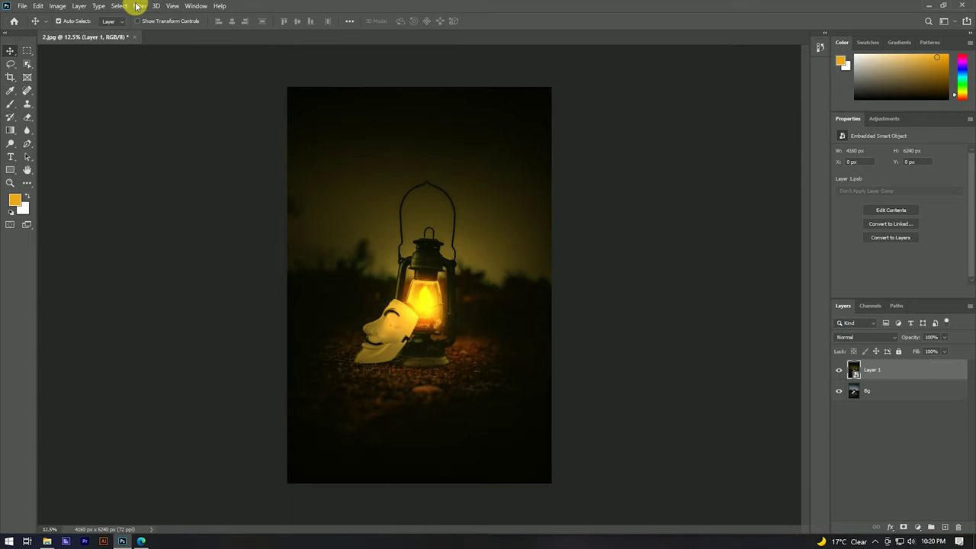
- Open the Camera Raw Filter and set Temperature +8, Vibrance +11 and Saturation +6
{"action": "left_click", "coordinate": [137, 7]}
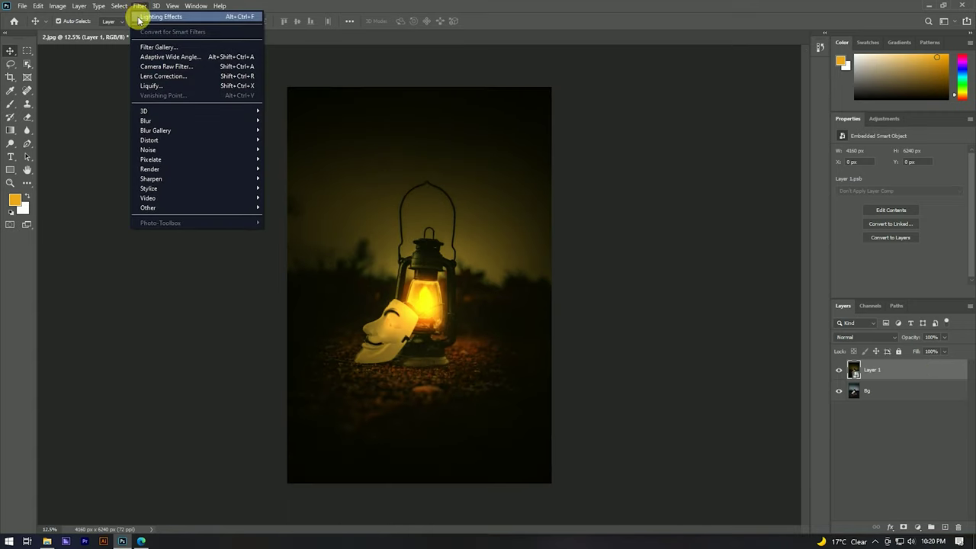
{"action": "left_click", "coordinate": [208, 67]}
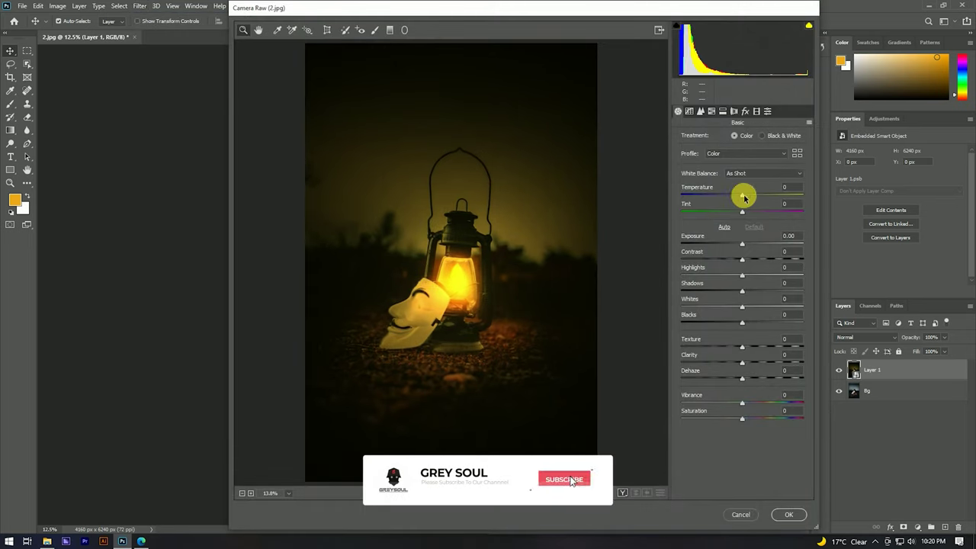
{"action": "left_click_drag", "start_coordinate": [744, 198], "coordinate": [730, 198]}
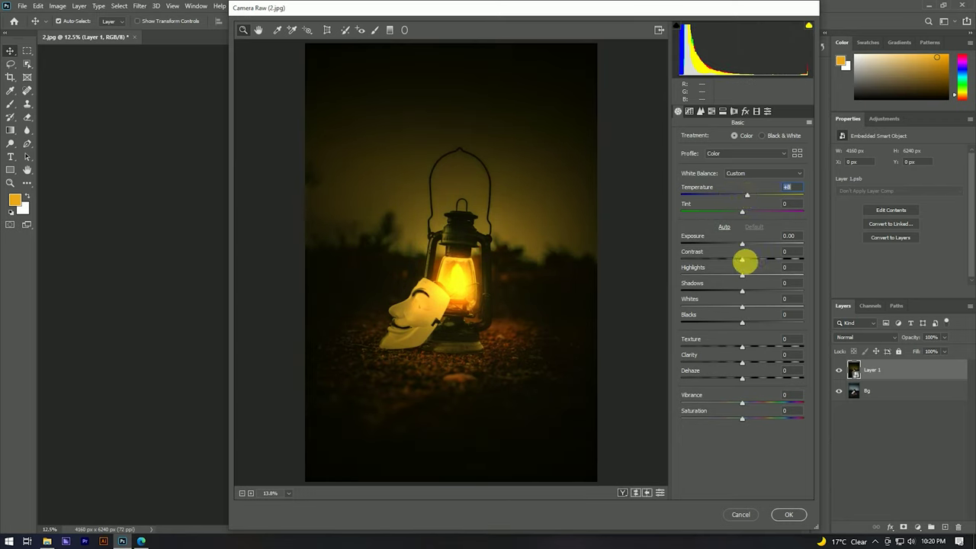
{"action": "left_click_drag", "start_coordinate": [746, 402], "coordinate": [746, 418]}
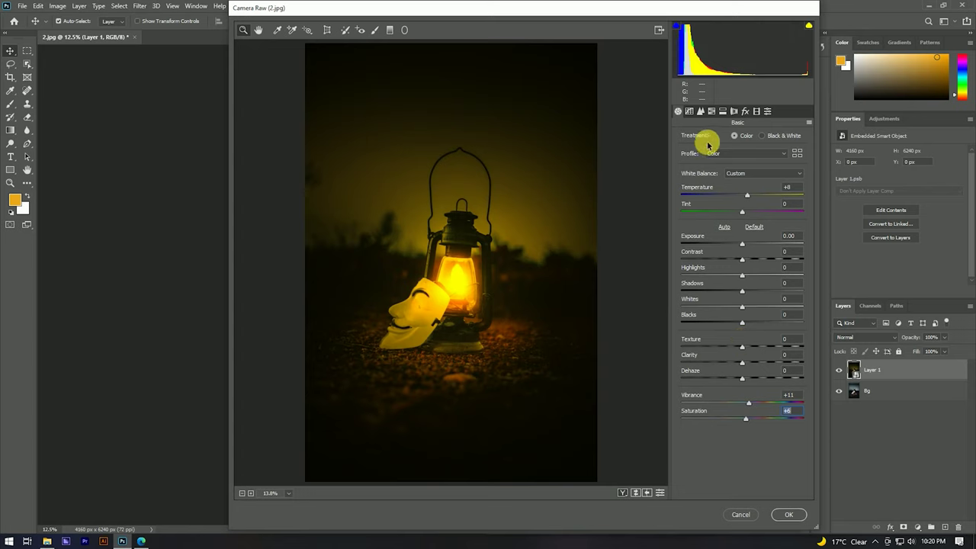
{"action": "left_click", "coordinate": [745, 111]}
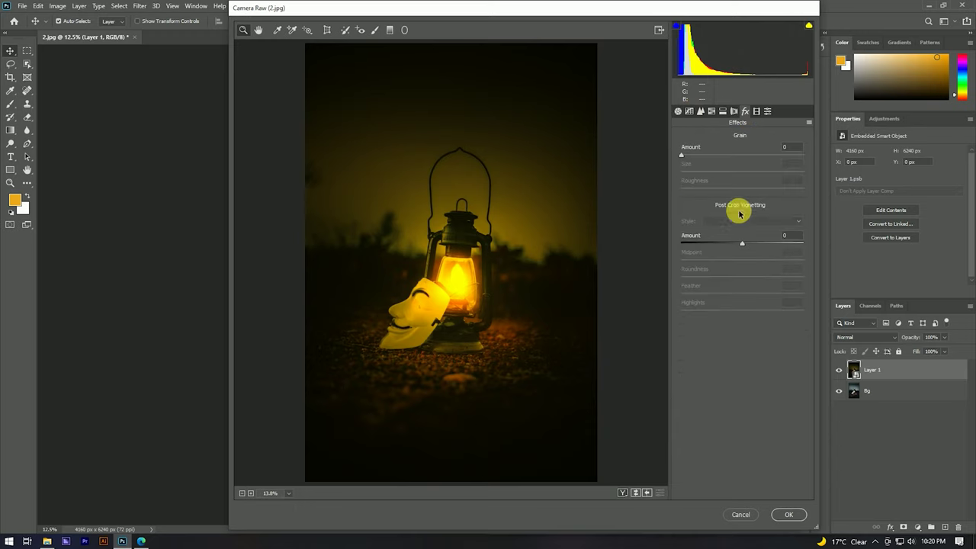
- Add a -13 post-crop vignette and shift calibration hues: red -23, green -21, blue adjusted
{"action": "left_click_drag", "start_coordinate": [743, 248], "coordinate": [730, 243]}
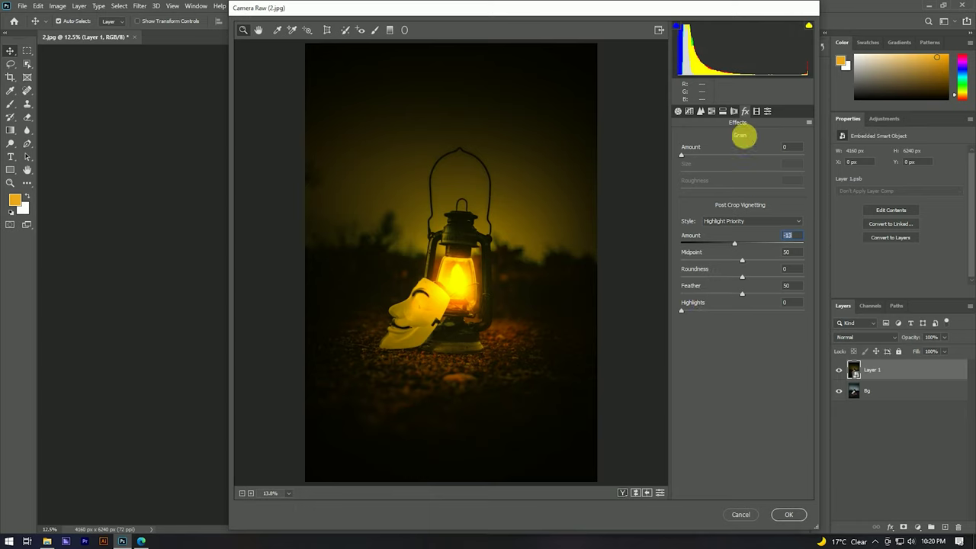
{"action": "left_click", "coordinate": [757, 111]}
{"action": "left_click_drag", "start_coordinate": [744, 209], "coordinate": [731, 208]}
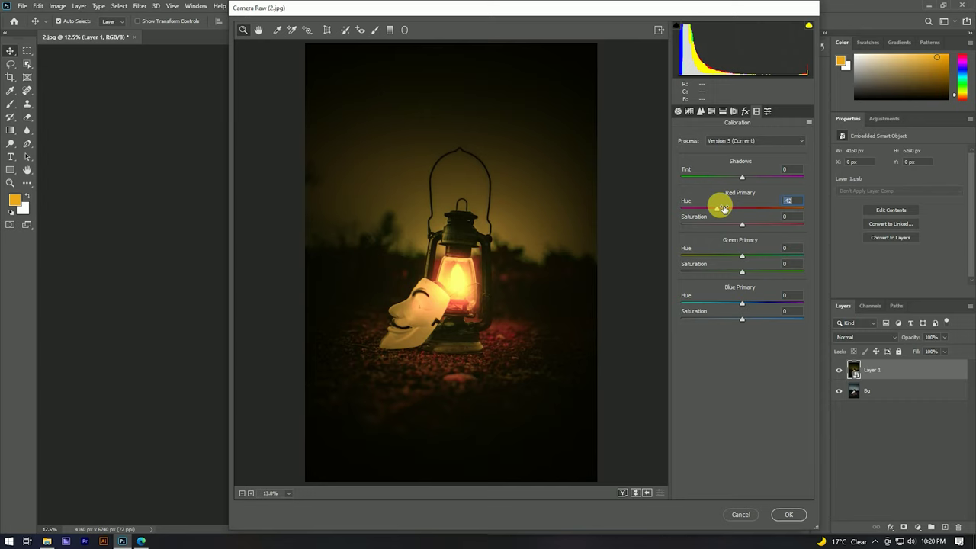
{"action": "left_click_drag", "start_coordinate": [740, 299], "coordinate": [730, 299]}
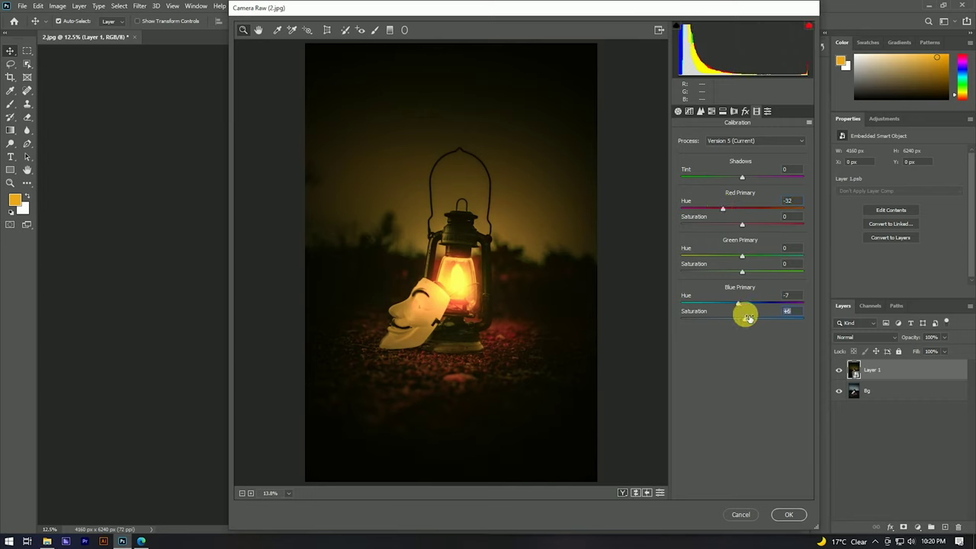
{"action": "left_click", "coordinate": [723, 208]}
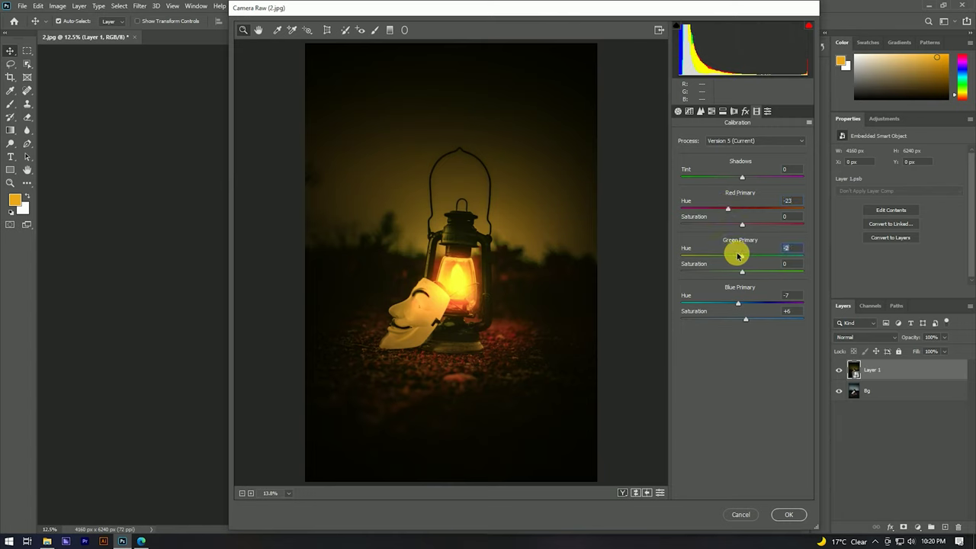
{"action": "left_click_drag", "start_coordinate": [737, 256], "coordinate": [726, 254]}
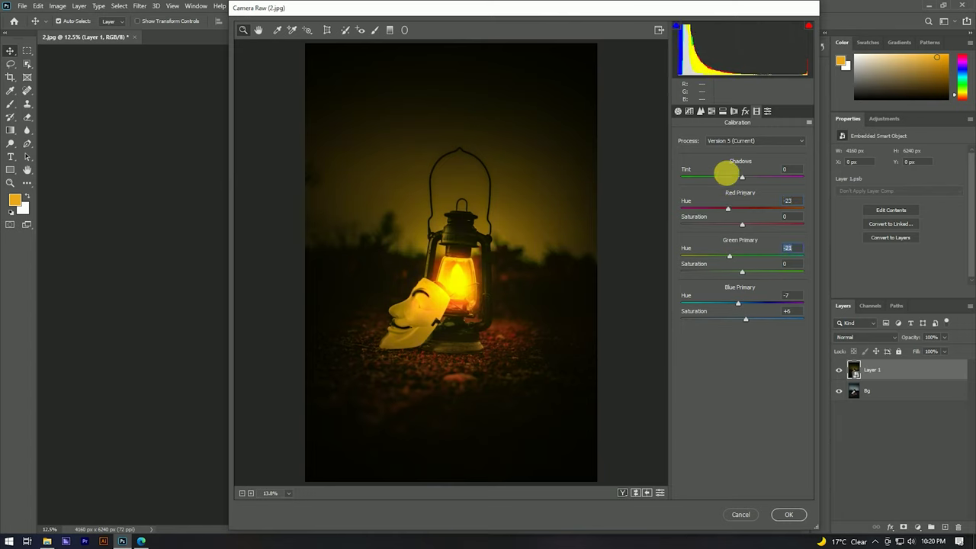
- Set Tint to +12 in Basic and apply the Camera Raw grade to Layer 1
{"action": "left_click", "coordinate": [677, 111]}
{"action": "mouse_move", "coordinate": [740, 213]}
{"action": "left_mouse_down"}
{"action": "mouse_move", "coordinate": [730, 212]}
{"action": "mouse_move", "coordinate": [744, 215]}
{"action": "left_mouse_up"}
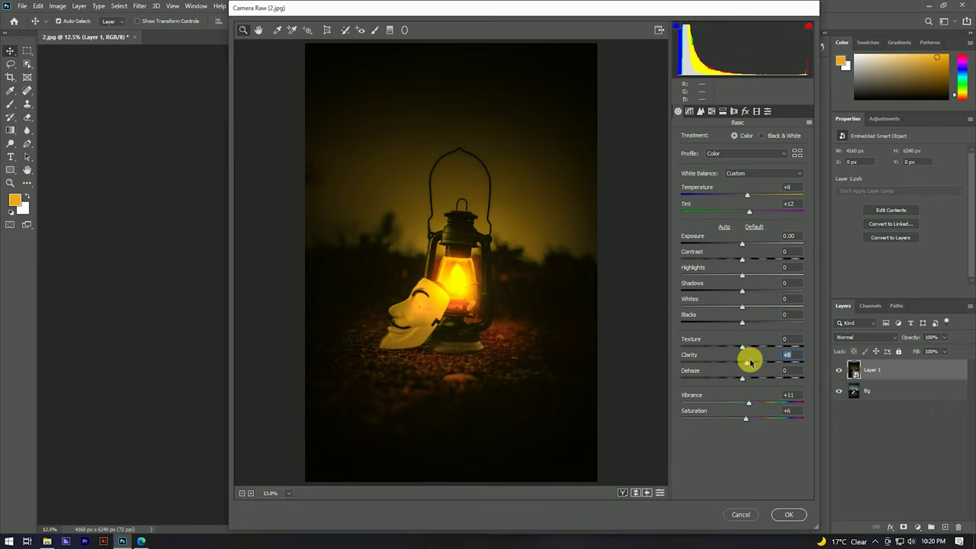
{"action": "left_click", "coordinate": [789, 512]}
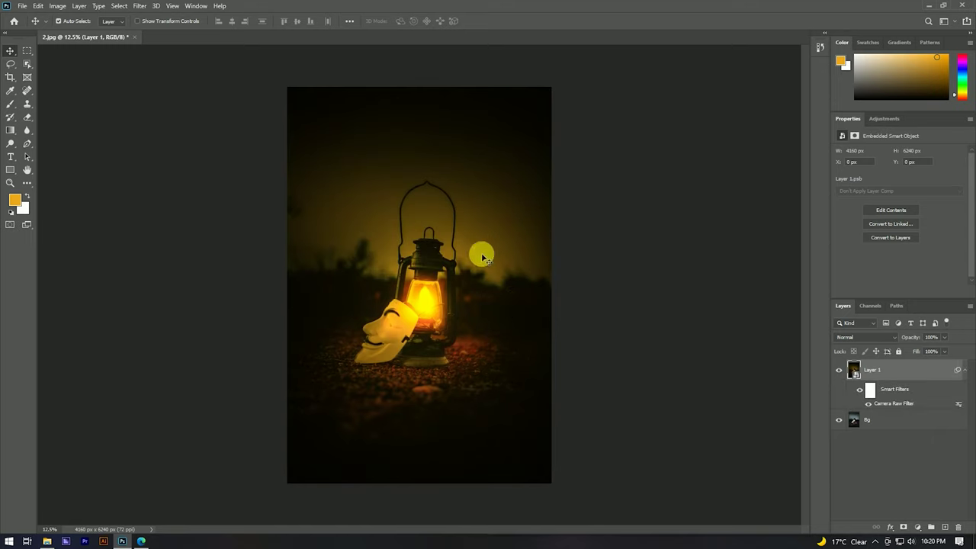
{"action": "scroll", "coordinate": [481, 252], "scroll_direction": "down", "scroll_amount": 2}
{"action": "scroll", "coordinate": [473, 231], "scroll_direction": "up", "scroll_amount": 3}
{"action": "scroll", "coordinate": [526, 268], "scroll_direction": "up", "scroll_amount": 1}
{"action": "scroll", "coordinate": [519, 224], "scroll_direction": "down", "scroll_amount": 2}
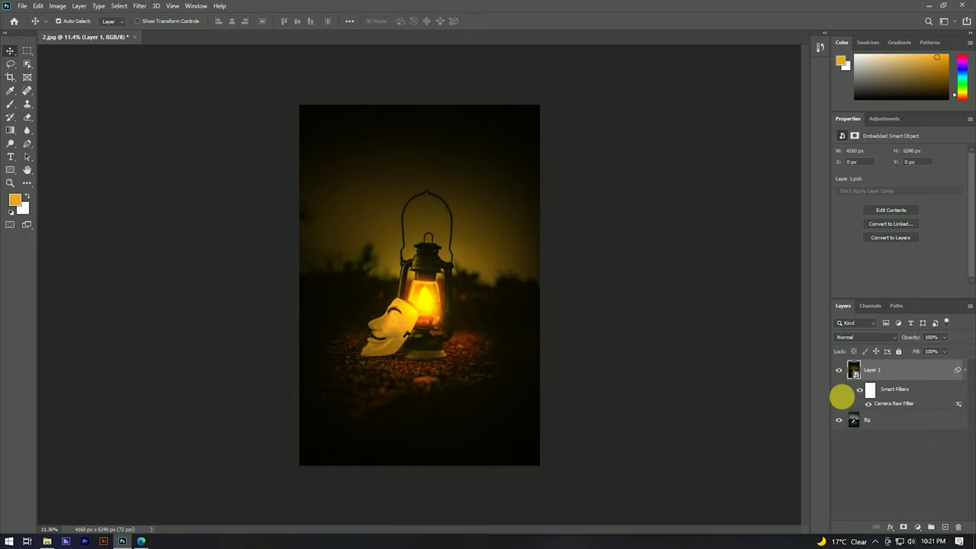
{"action": "left_click", "coordinate": [965, 370]}
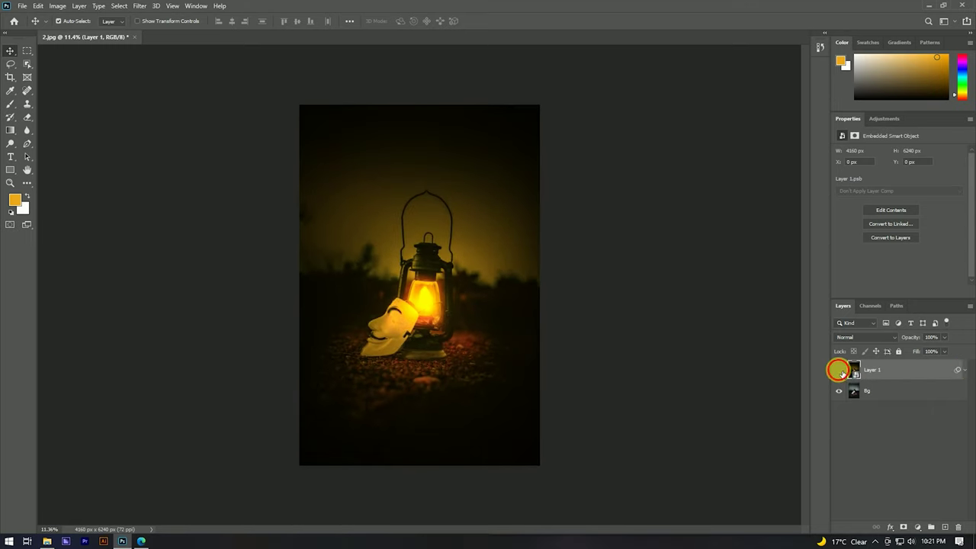
{"action": "left_click", "coordinate": [838, 369]}
{"action": "left_click", "coordinate": [841, 370]}
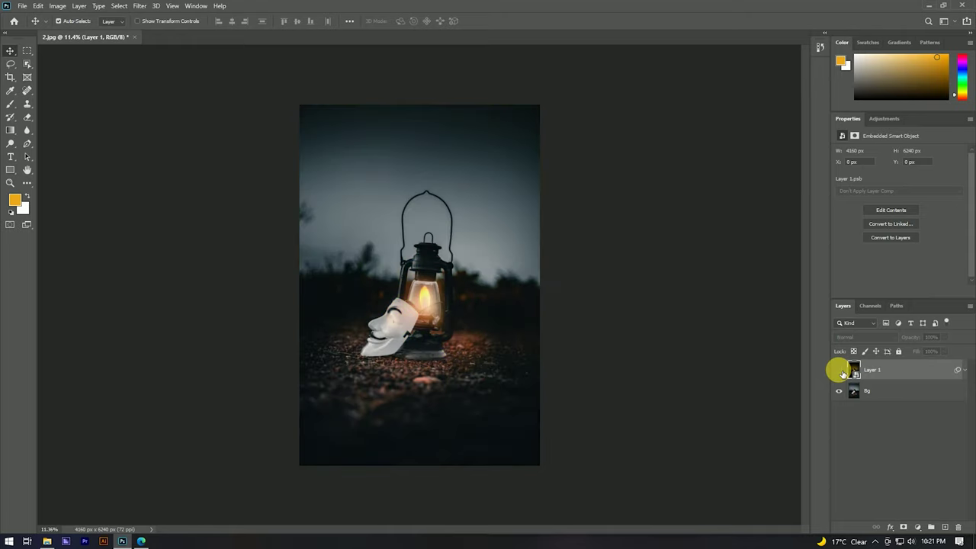
{"action": "left_click", "coordinate": [839, 370]}
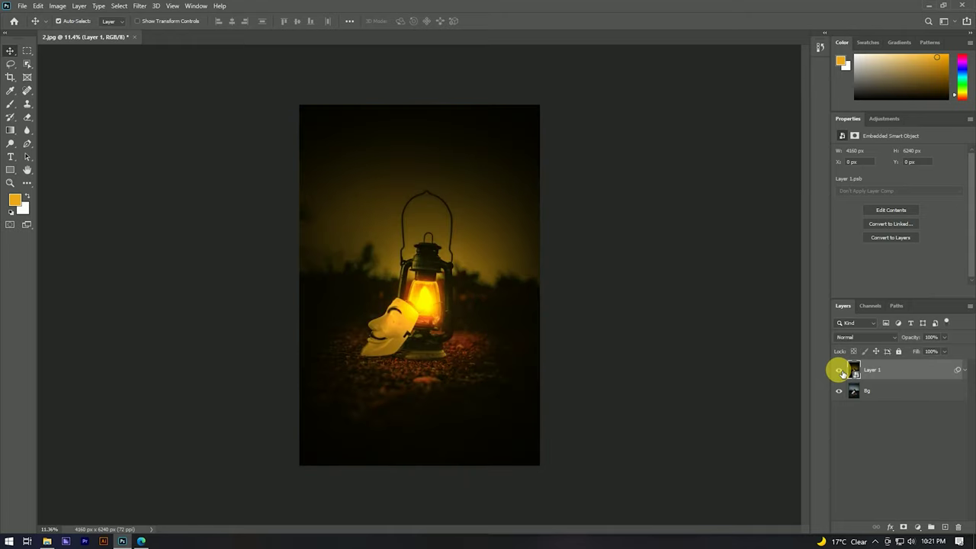
{"action": "left_click", "coordinate": [840, 371]}
{"action": "left_click", "coordinate": [840, 370]}
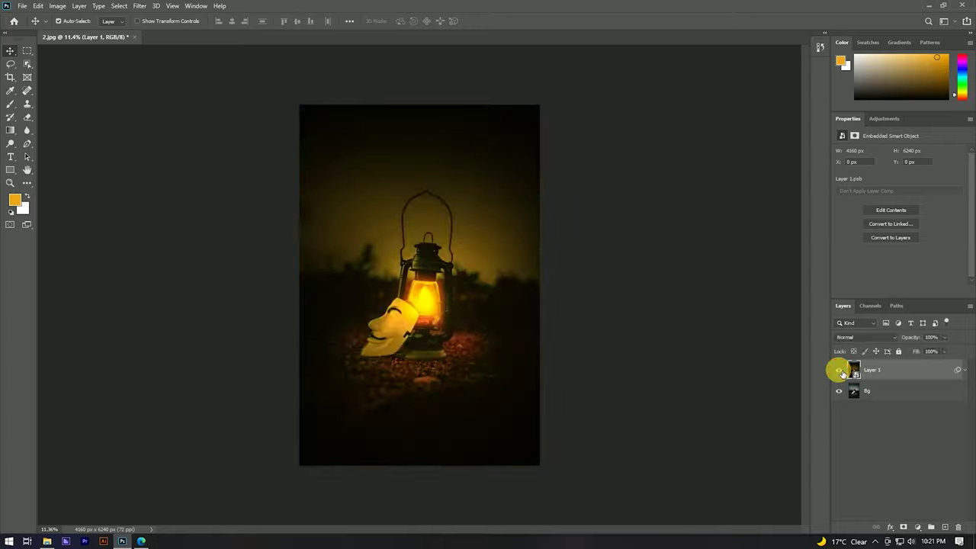